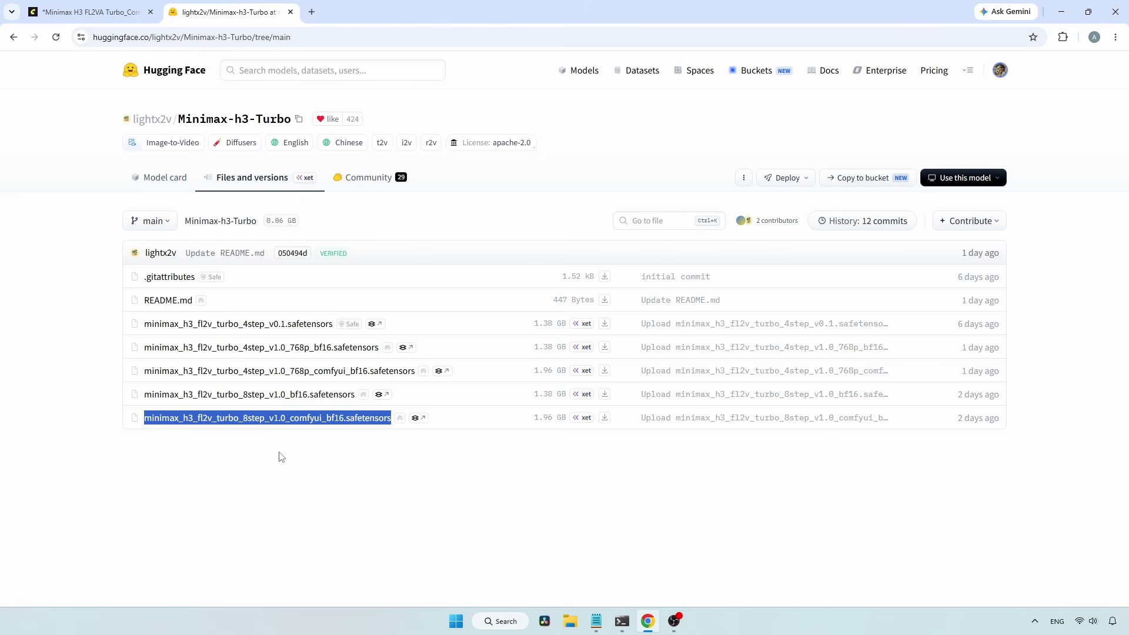
- Open run_nvidia_gpu.bat from the ComfyUI_windows_portable folder in Downloads for editing in Notepad
key("ctrl+1")
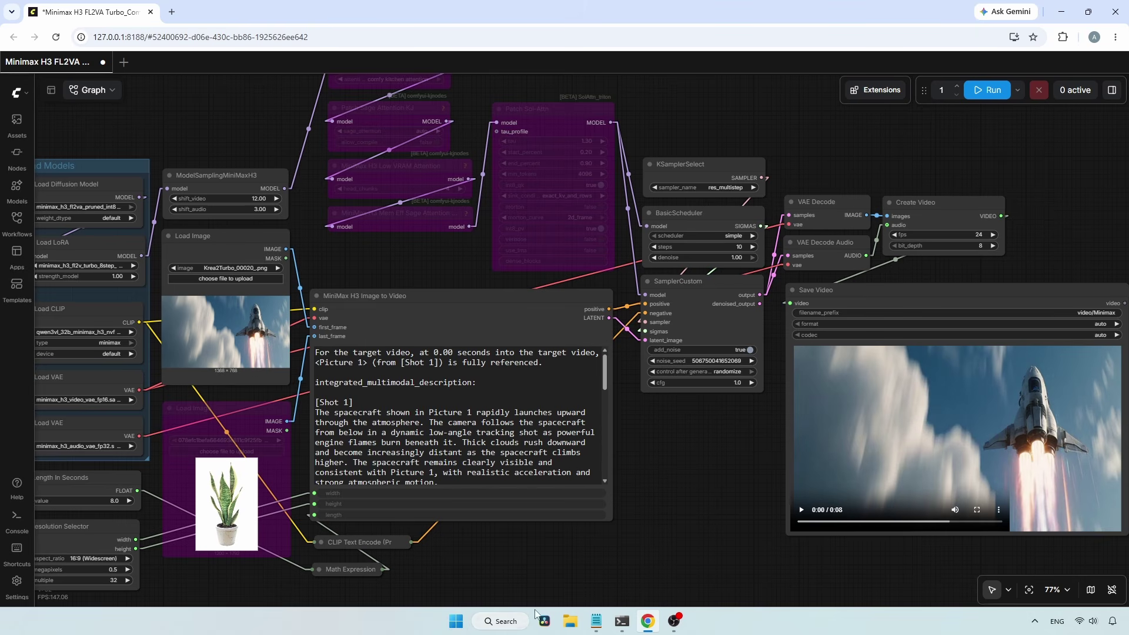
left_click(570, 621)
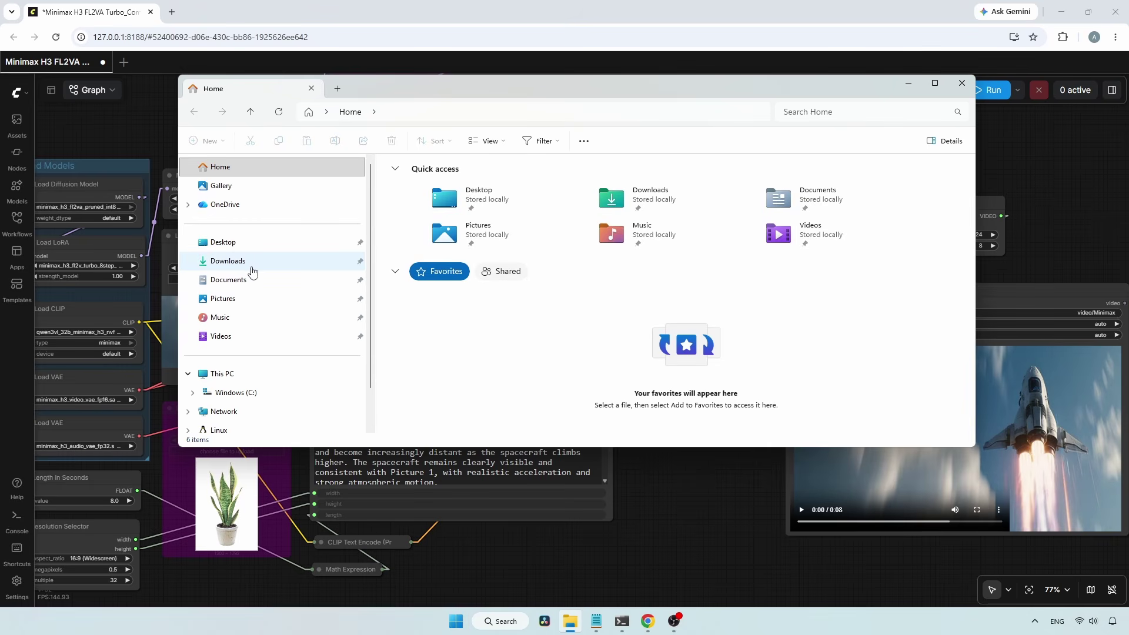
left_click(252, 267)
double_click(425, 200)
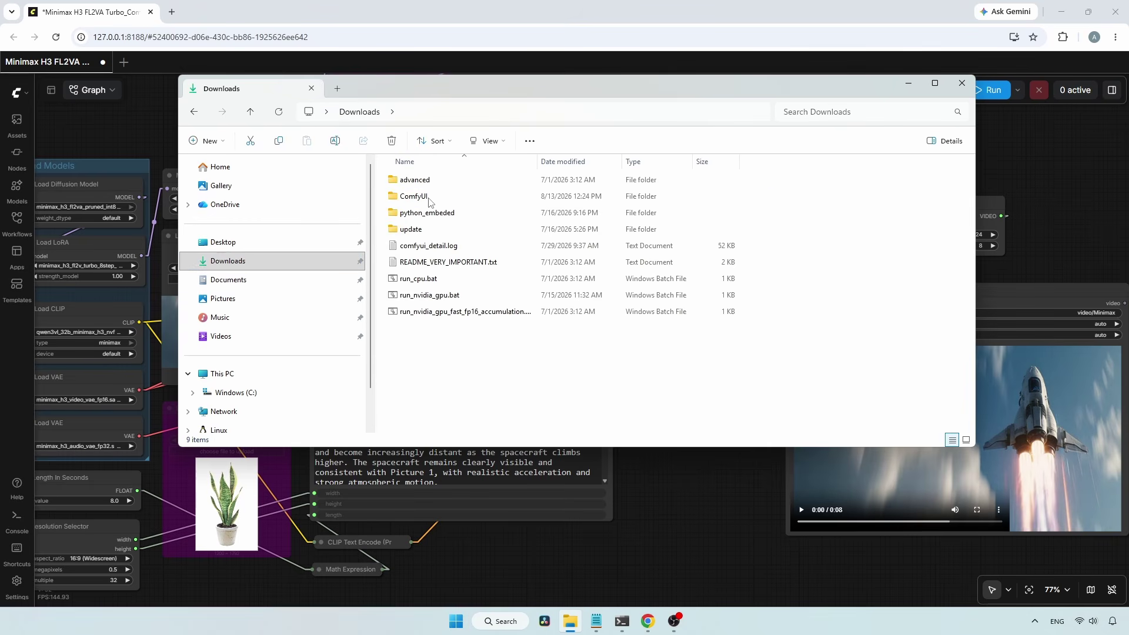
right_click(471, 297)
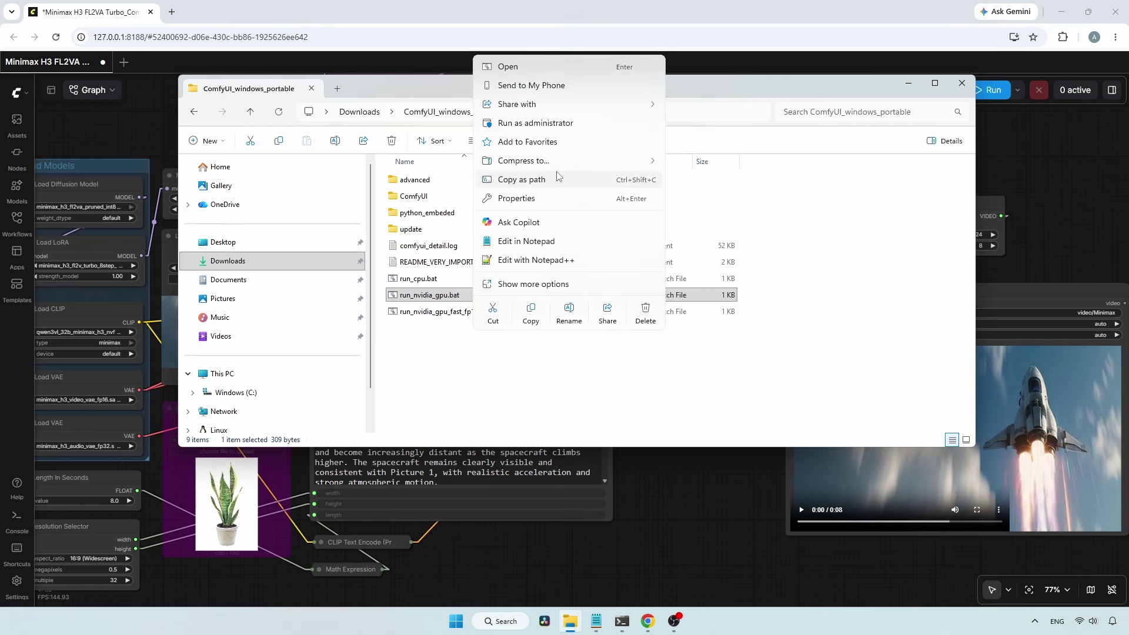
left_click(544, 242)
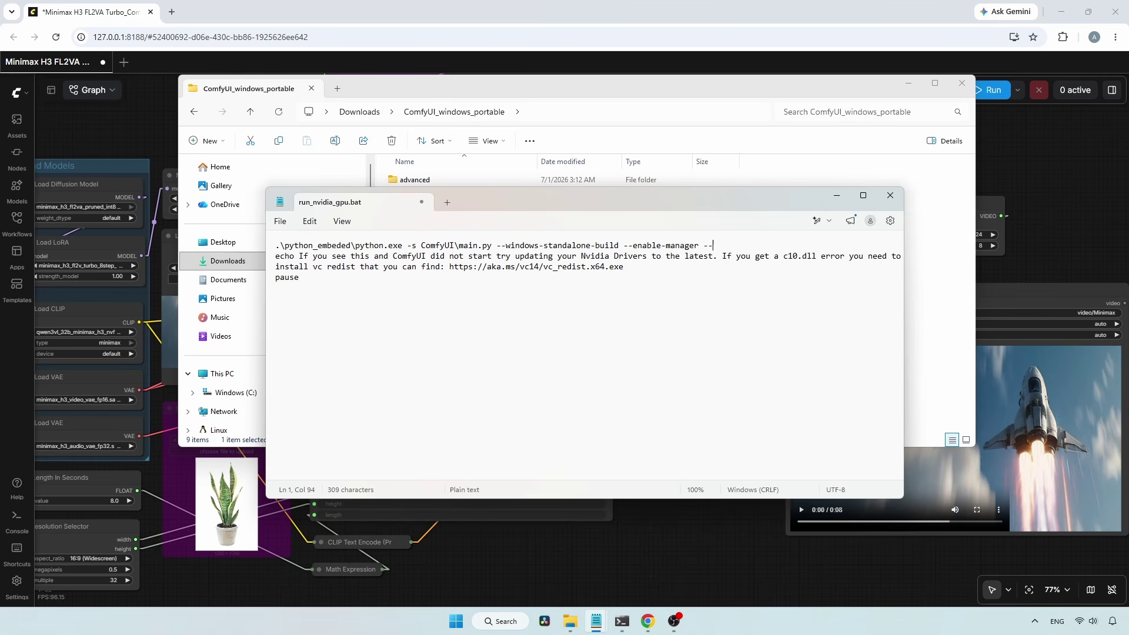
- Append --use-ck-attention to the launch command after --enable-manager, then close the file without saving and close the folder window
type("use-ck-attention")
left_click(889, 195)
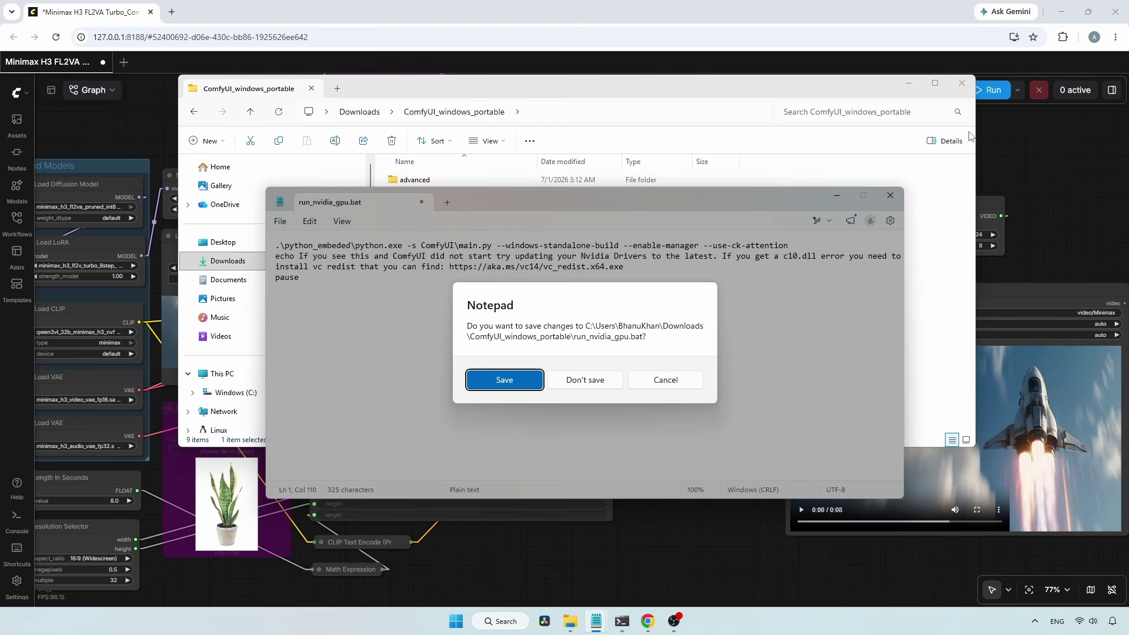
left_click(601, 377)
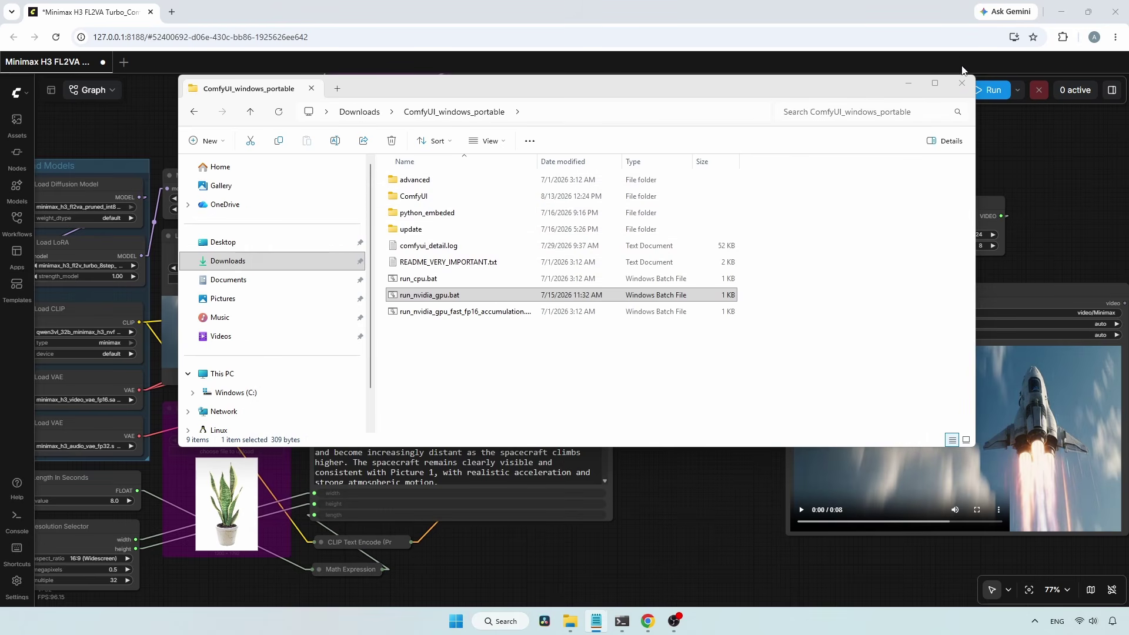
left_click(962, 83)
- Enable the bypassed ModelAttentionBackend node and choose comfy kitchen attention as its attention option
left_click_drag(660, 127, 760, 254)
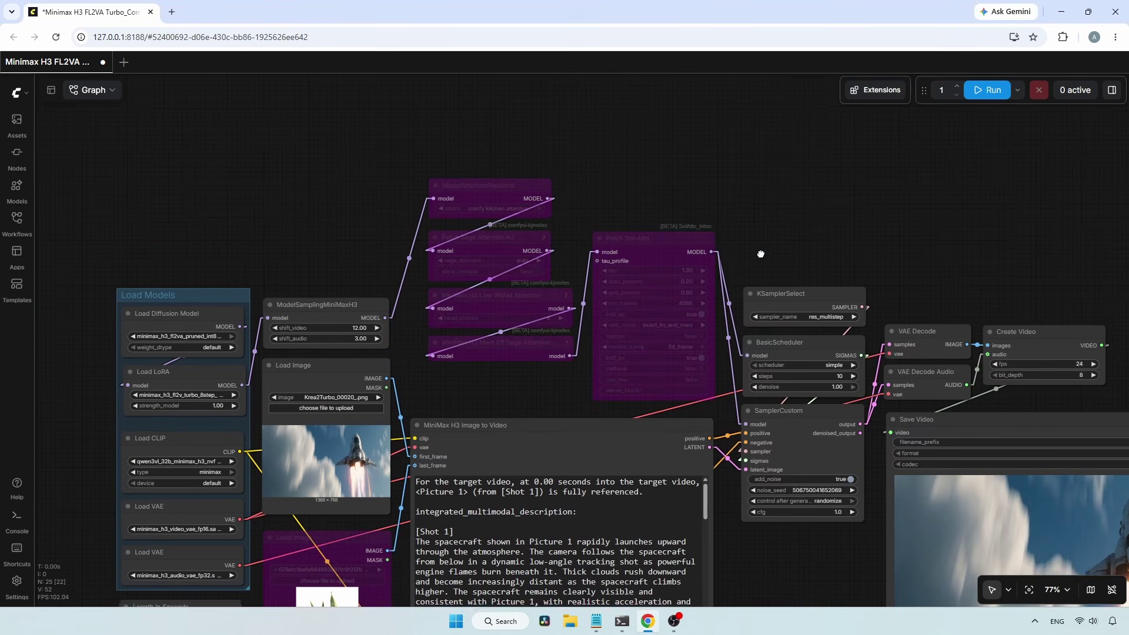
scroll(486, 181, "up", 3)
left_click(485, 203)
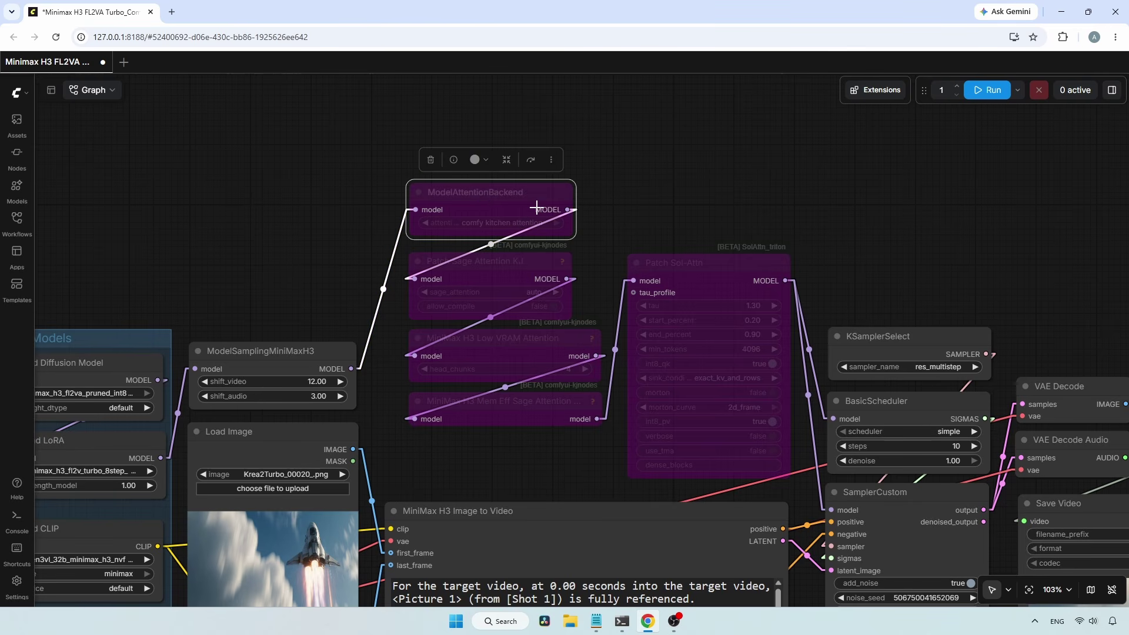
key("ctrl+b")
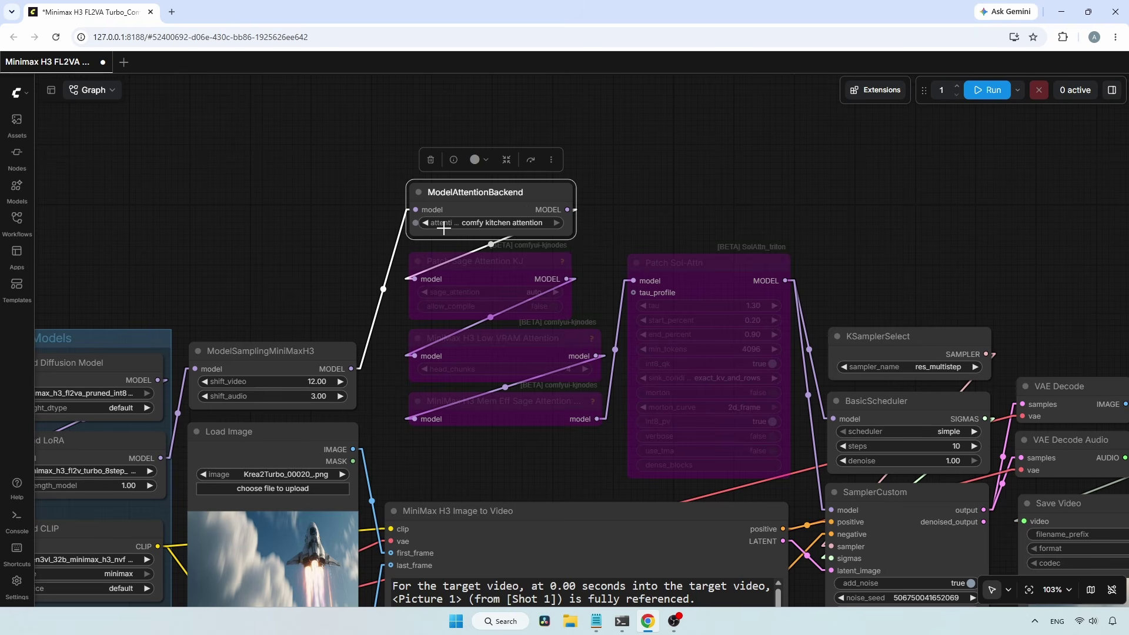
left_click(468, 224)
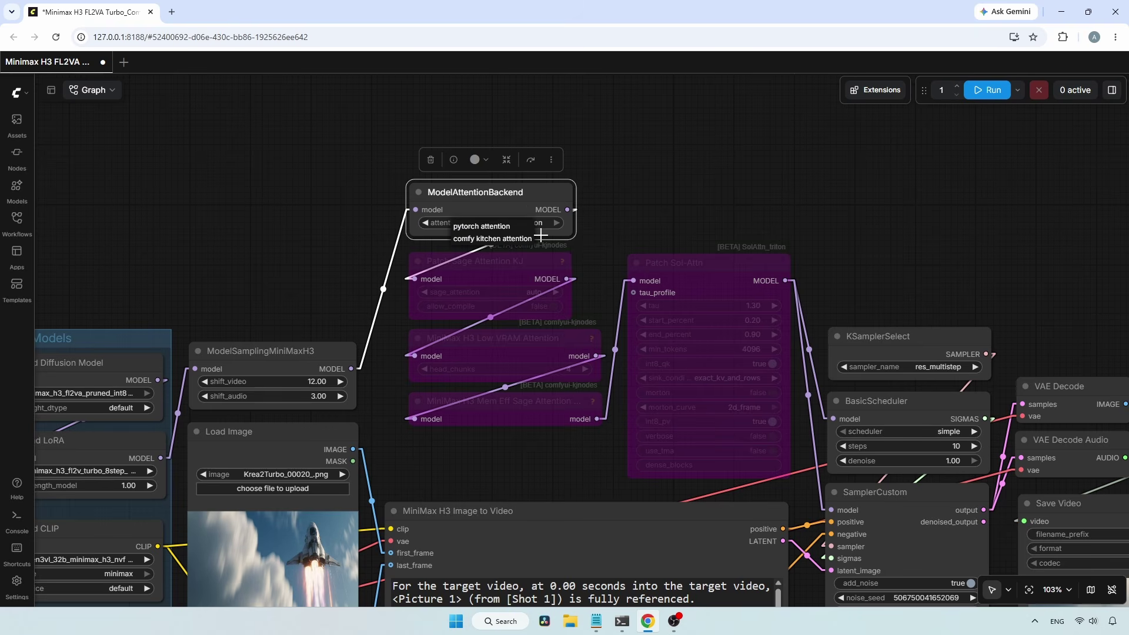
left_click(493, 240)
- Add a KSampler node connected to the ModelAttentionBackend model output, and place it above the KSamplerSelect node
scroll(603, 211, "down", 1)
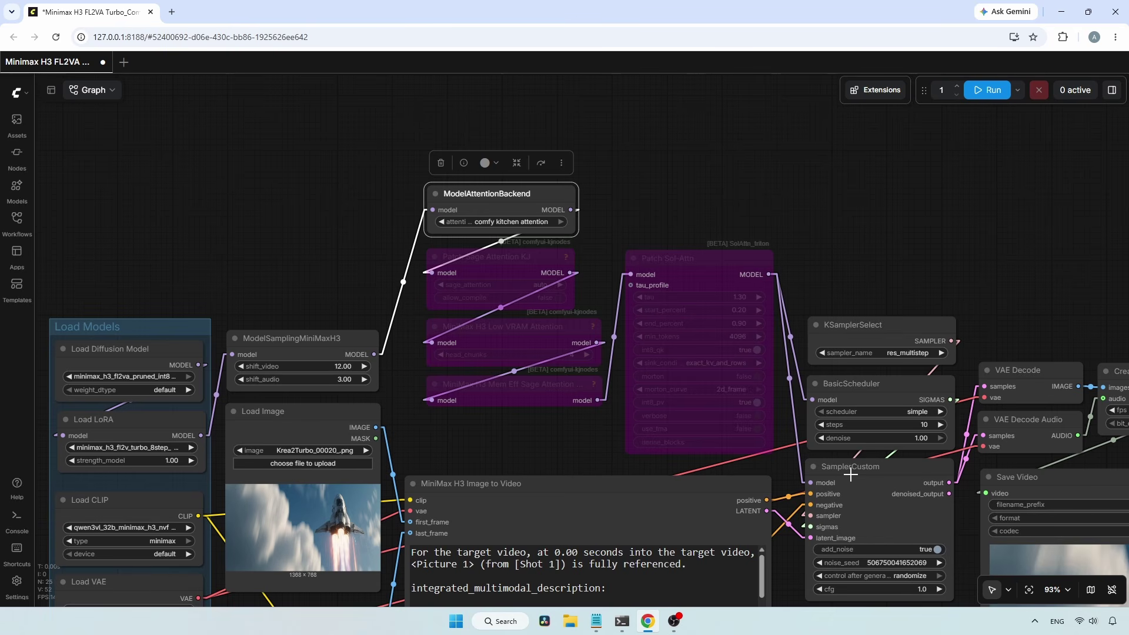
left_click_drag(690, 178, 660, 239)
double_click(669, 142)
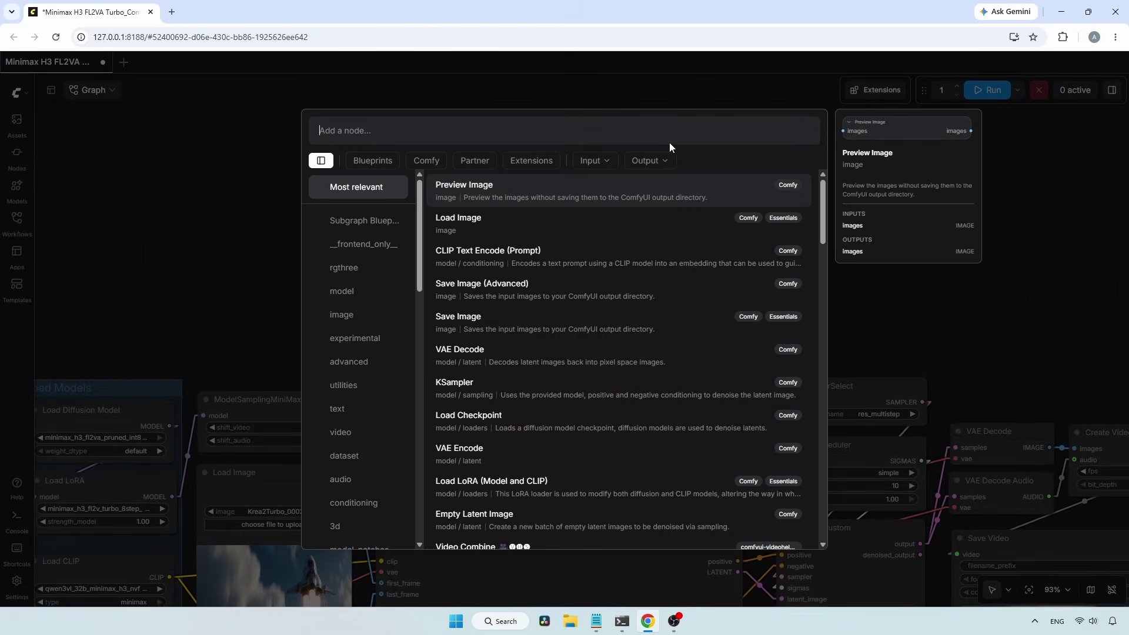
type("ksamp")
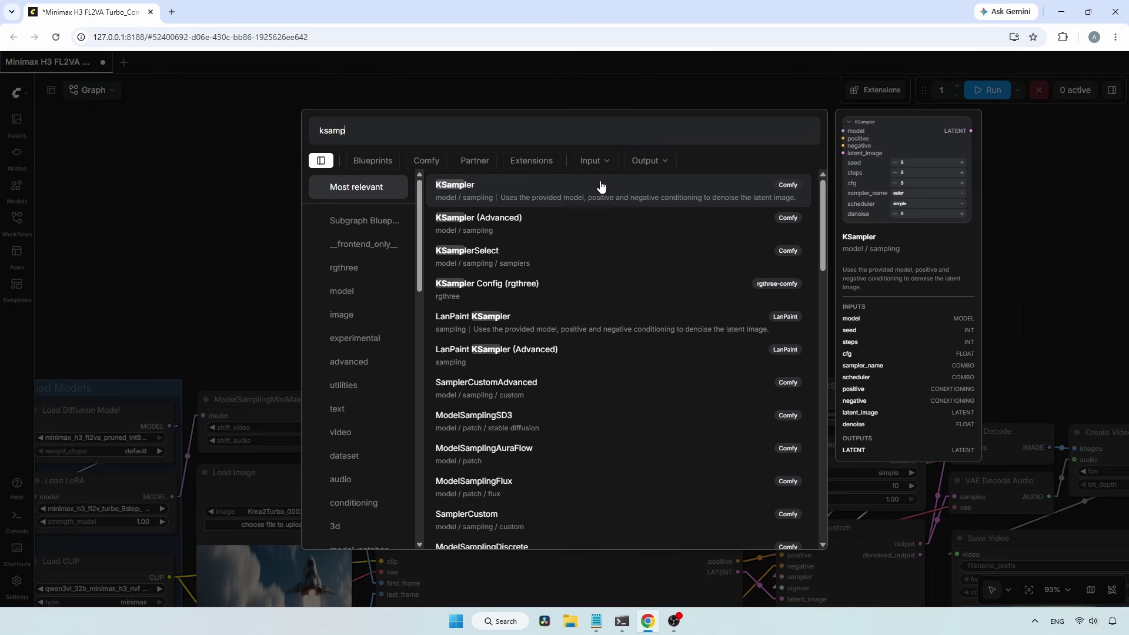
left_click(601, 187)
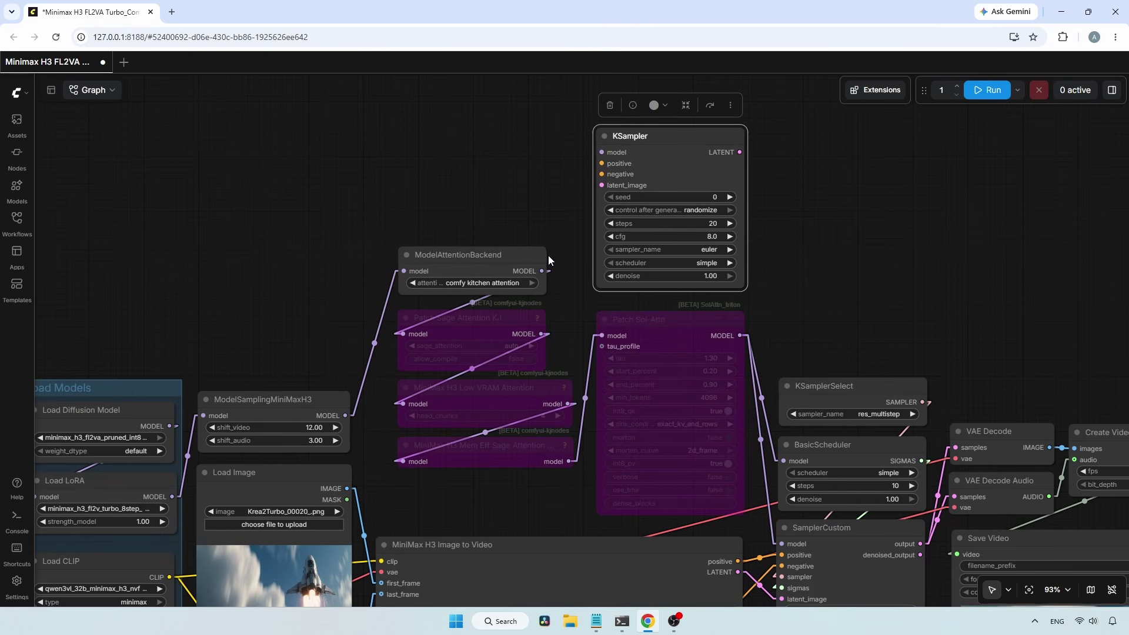
left_click_drag(541, 271, 595, 151)
left_click_drag(732, 171, 979, 204)
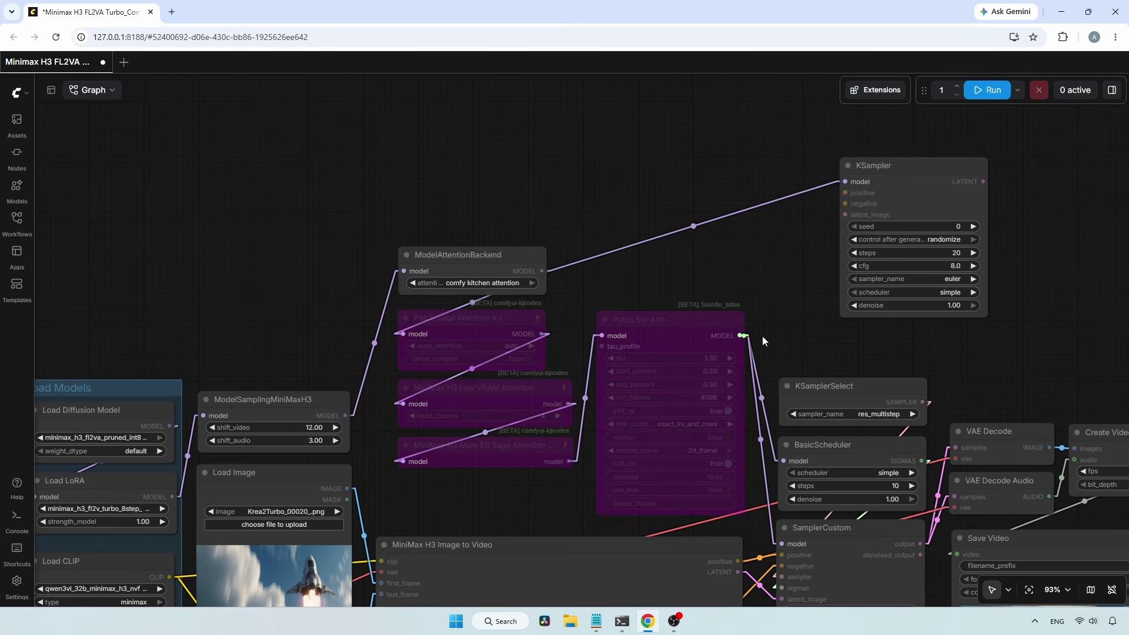
- Connect the Patch Sol-Attn model output to the KSampler's model input and enable the bypassed Patch Sol-Attn node
left_click_drag(744, 335, 845, 181)
left_click(674, 330)
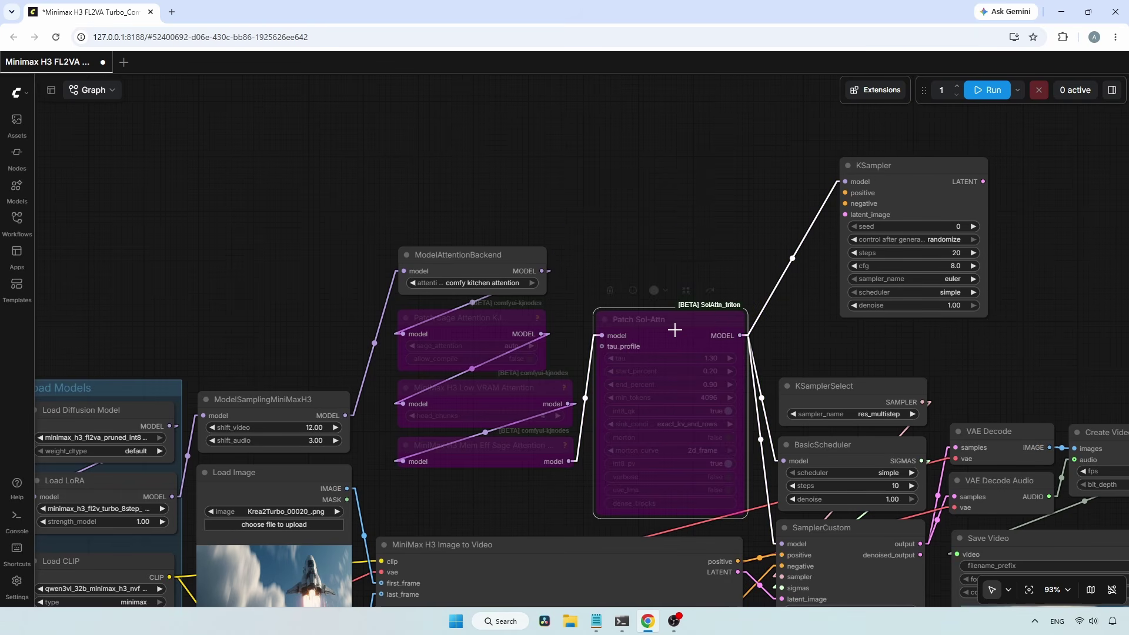
key("ctrl+b")
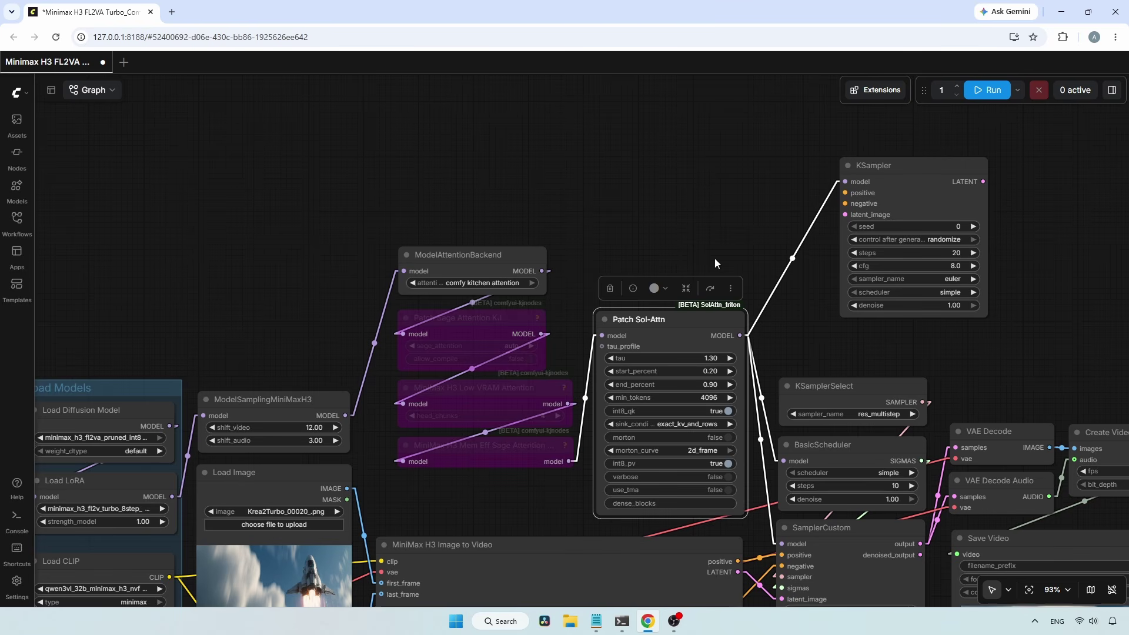
- Delete the added KSampler node
left_click(922, 175)
key("Delete")
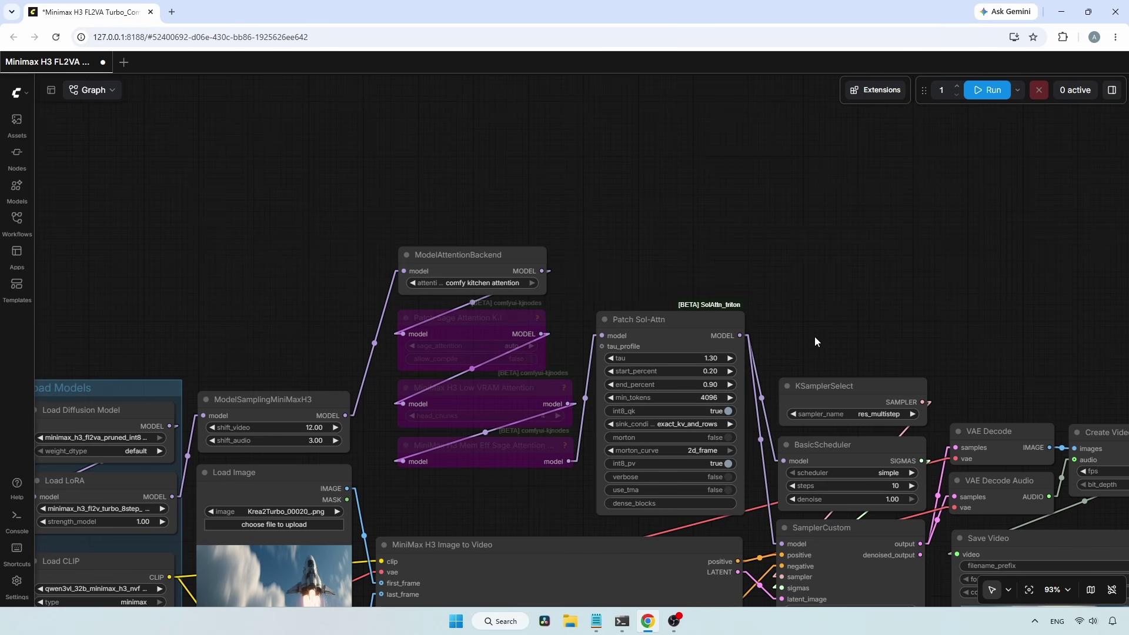
- Open the job queue and examine the generation details of Minimax_00202_.mp4
left_click_drag(815, 344, 810, 265)
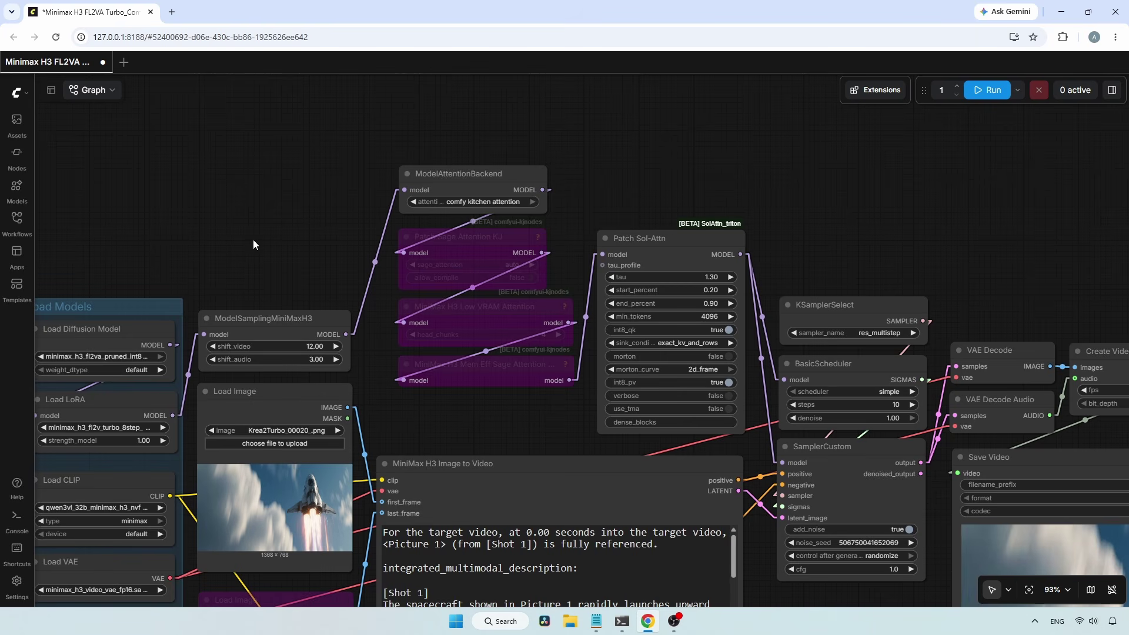
left_click_drag(231, 248, 376, 153)
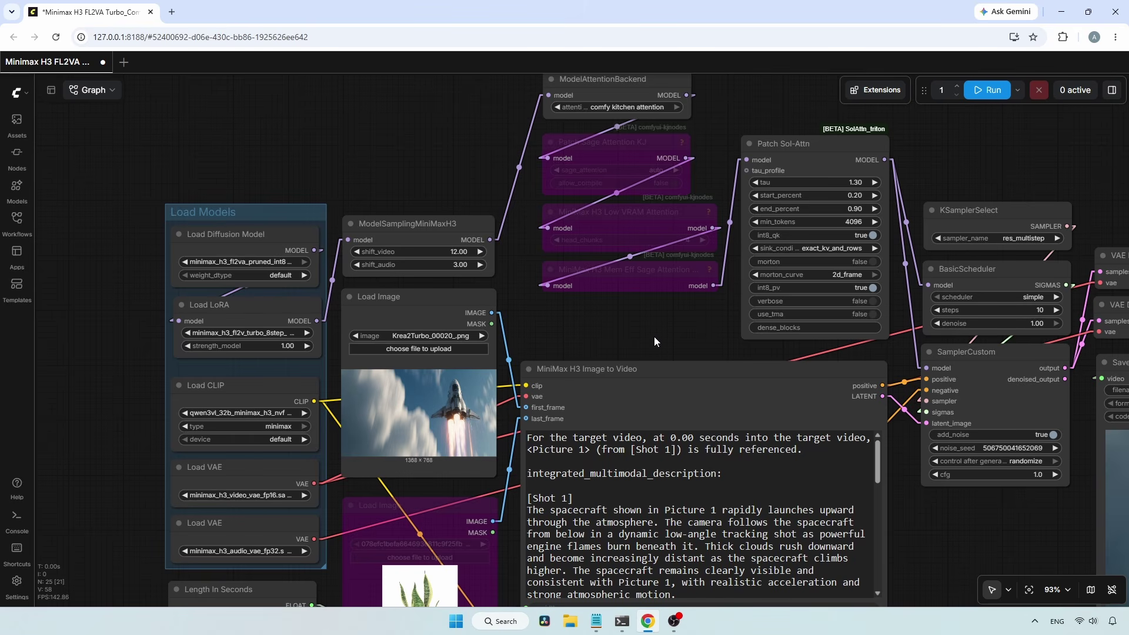
left_click_drag(654, 337, 412, 355)
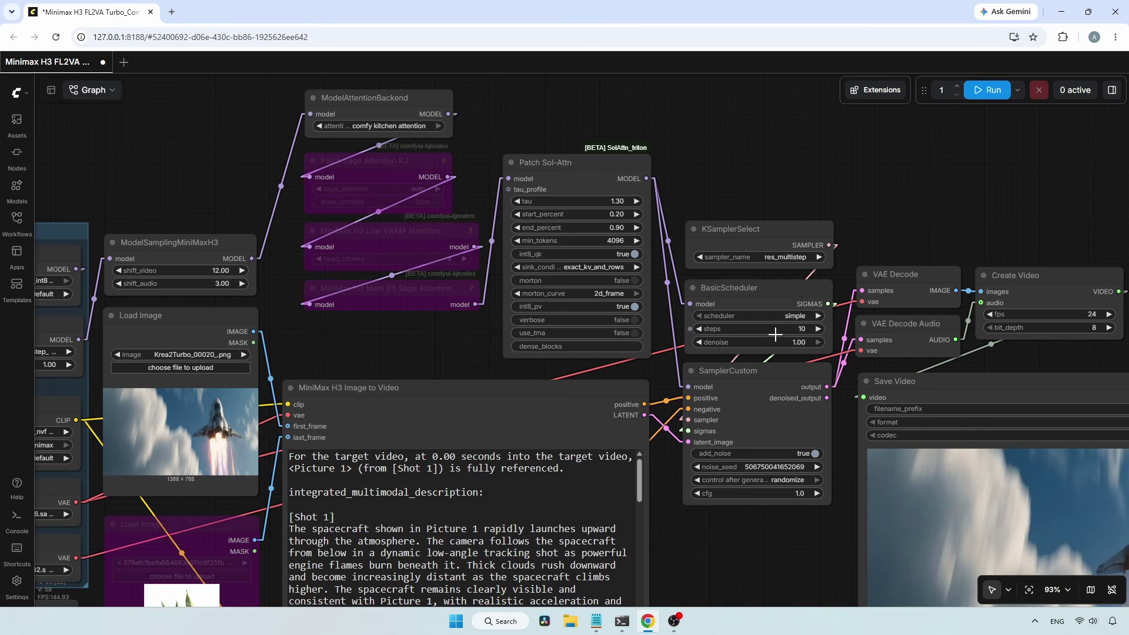
left_click(1090, 94)
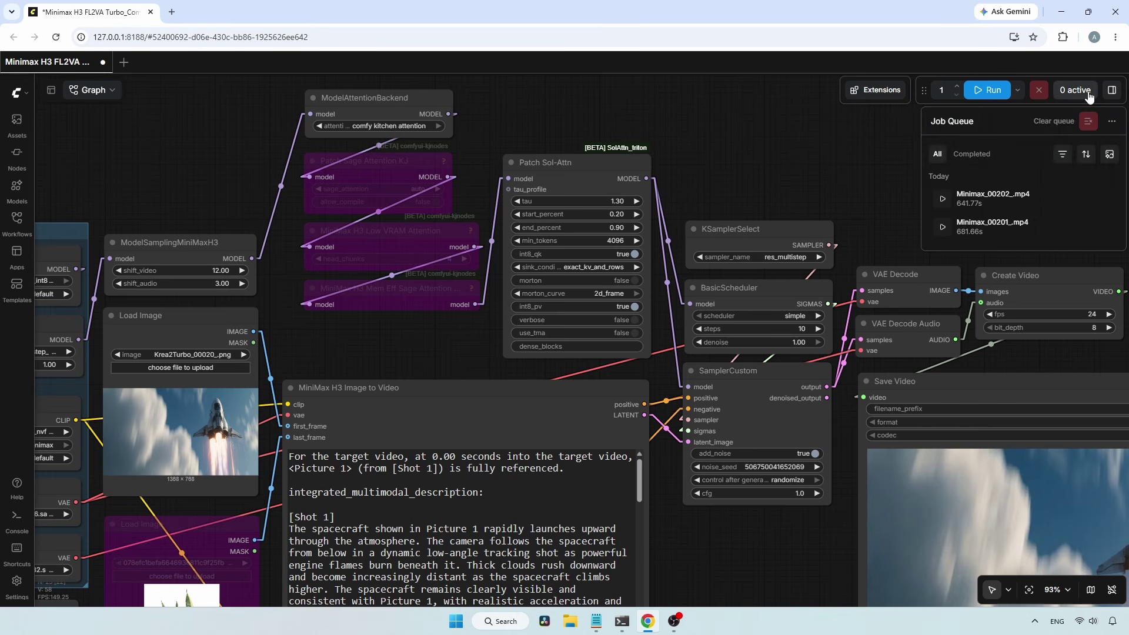
mouse_move(945, 206)
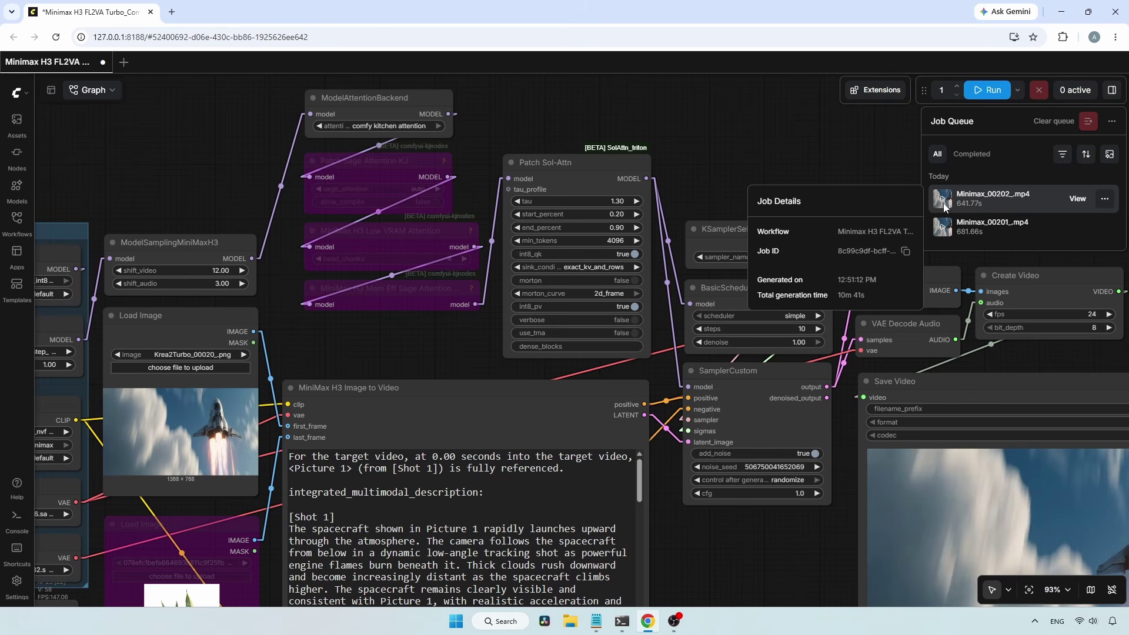
- Run the workflow and play the generated video in the Save Video node
left_click_drag(869, 178, 710, 179)
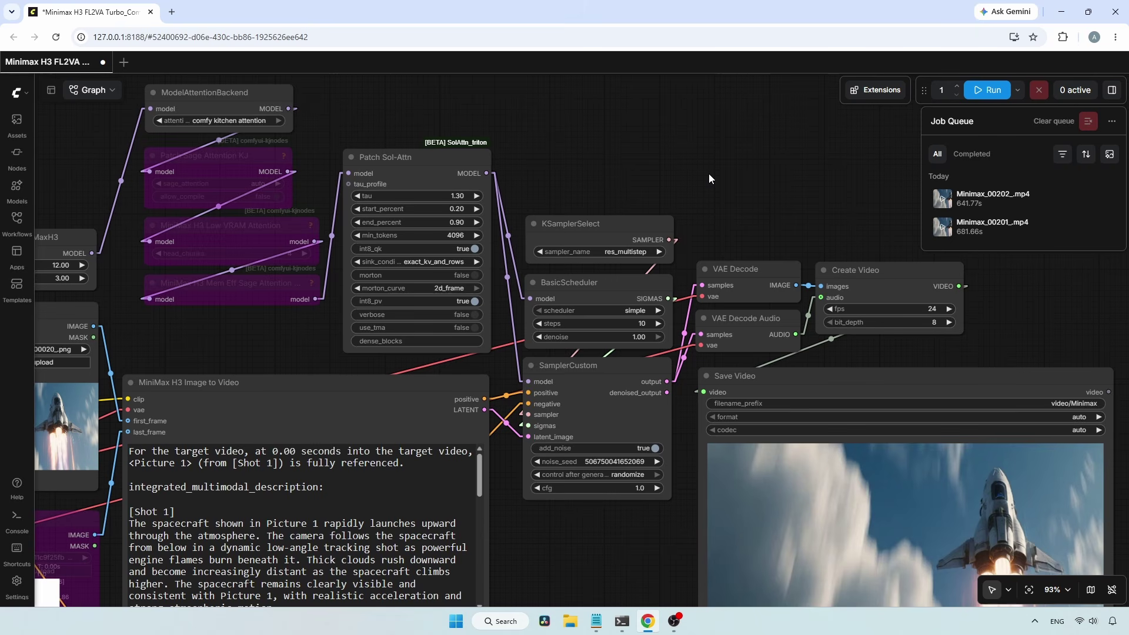
left_click(994, 92)
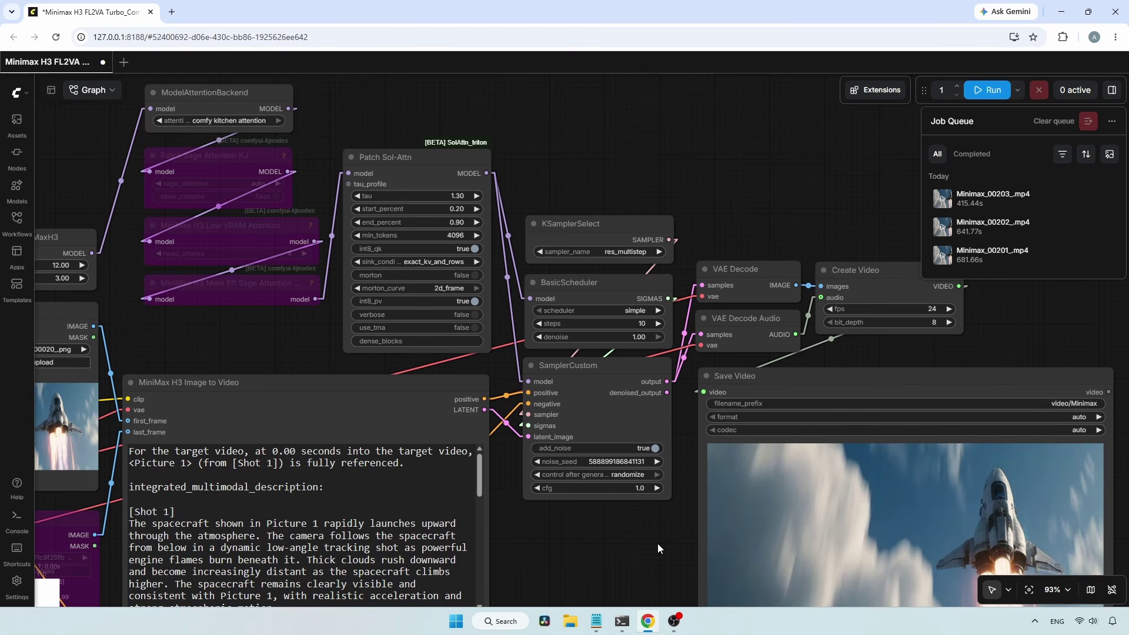
left_click_drag(657, 544, 471, 360)
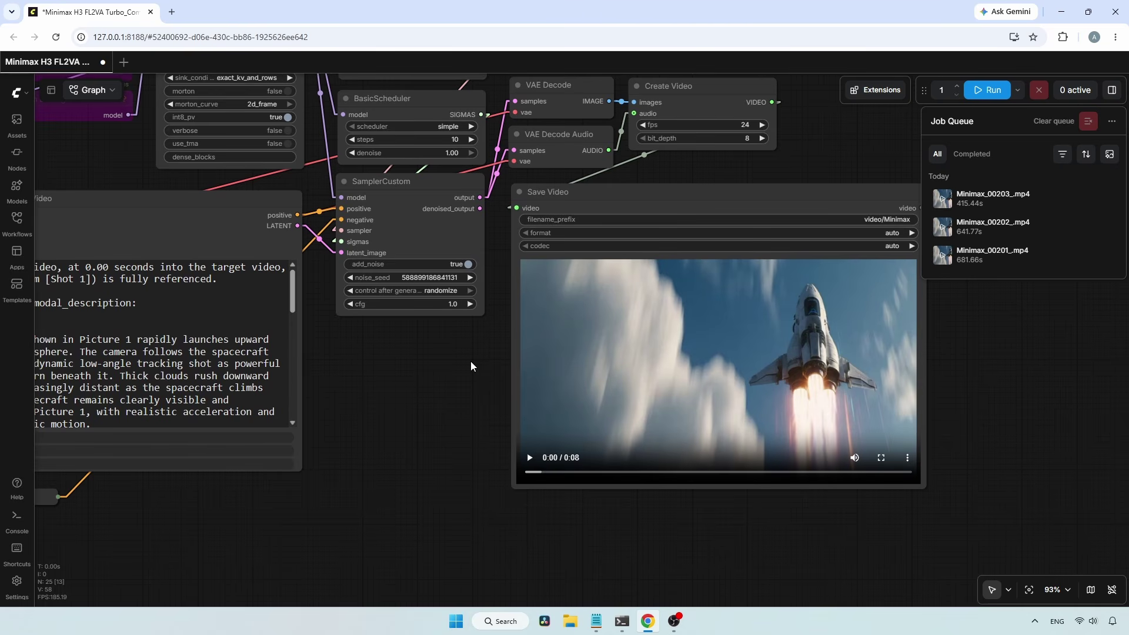
left_click(530, 458)
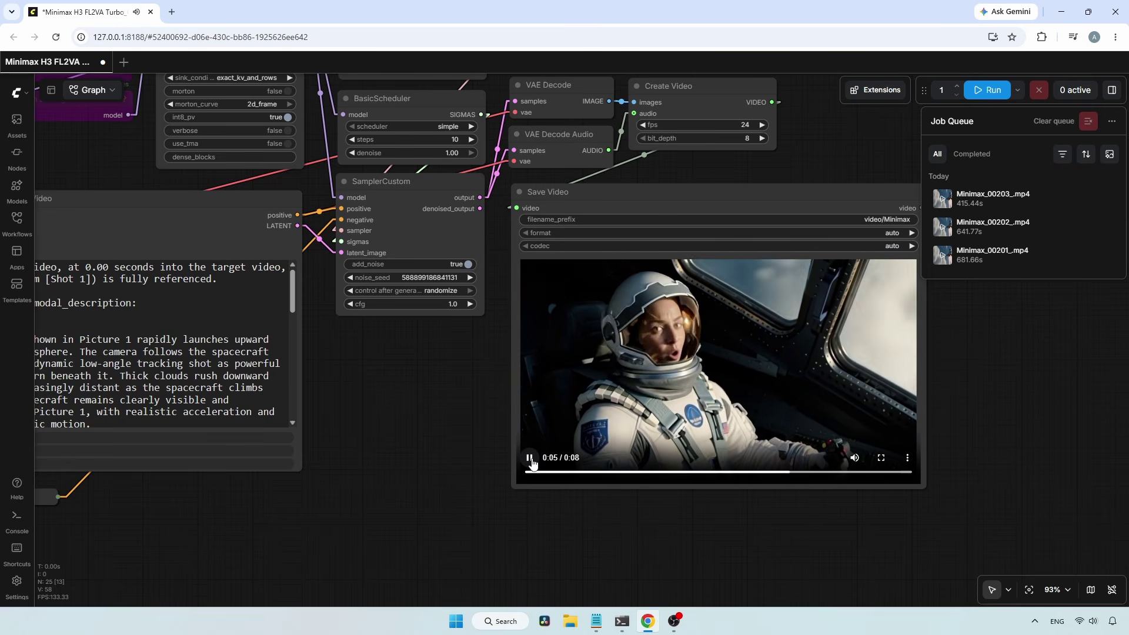
left_click(530, 458)
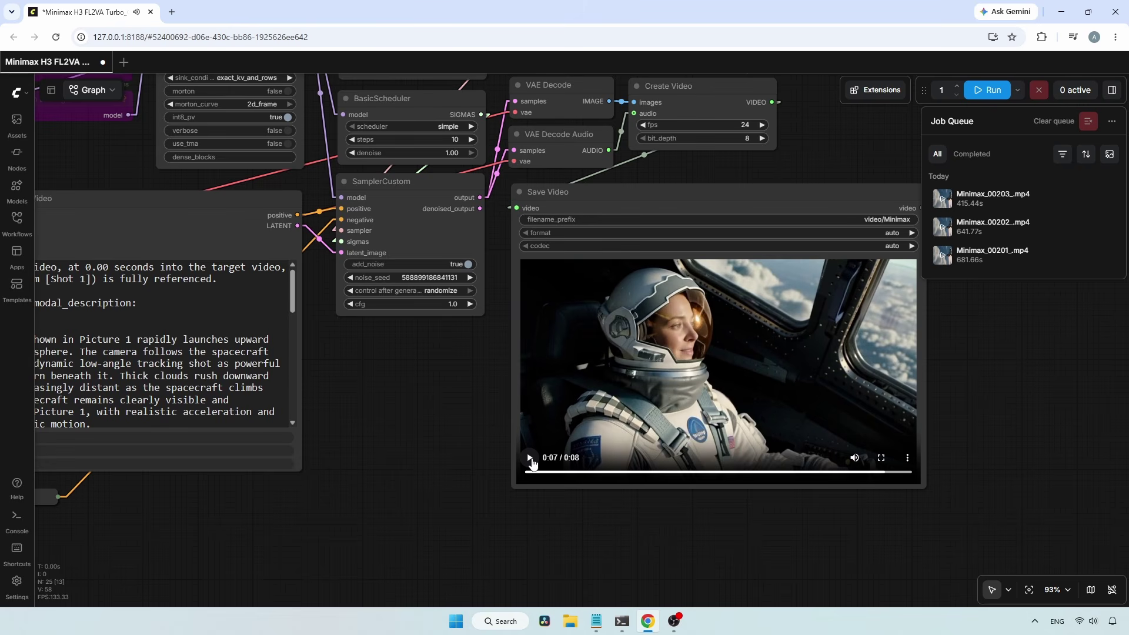
- Bypass the ModelAttentionBackend node
scroll(532, 464, "down", 3)
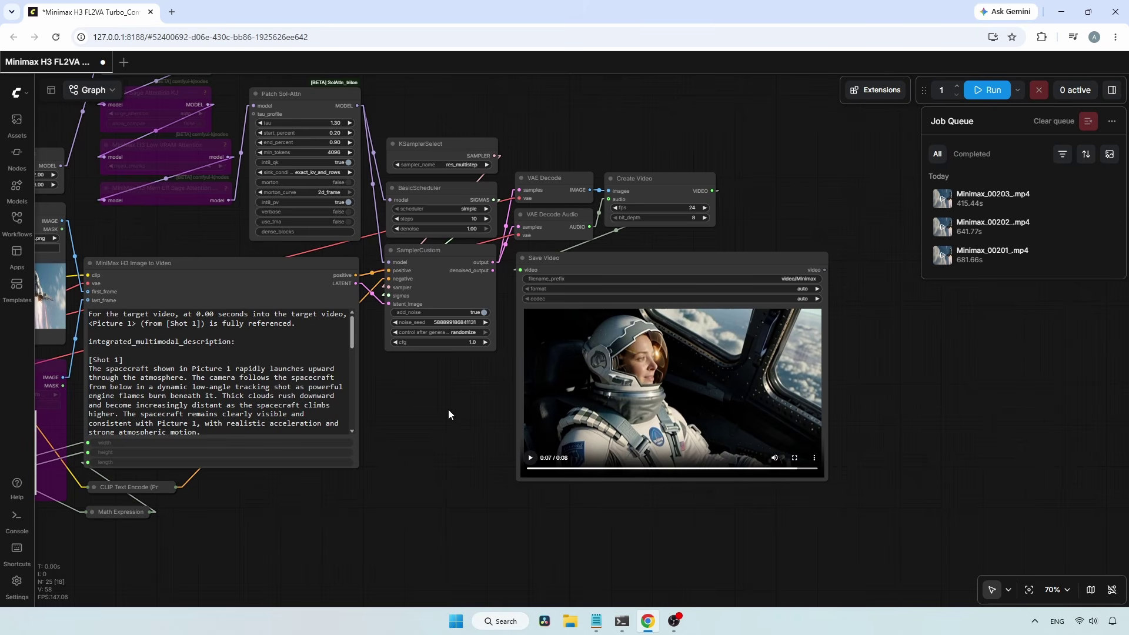
left_click_drag(448, 411, 552, 520)
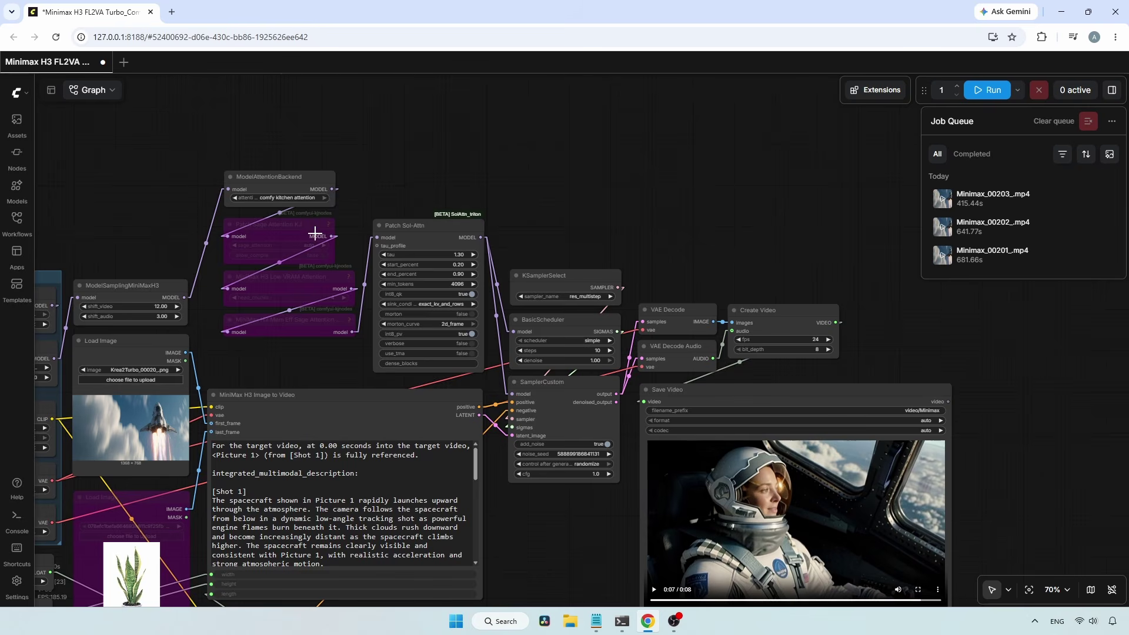
scroll(309, 222, "up", 4)
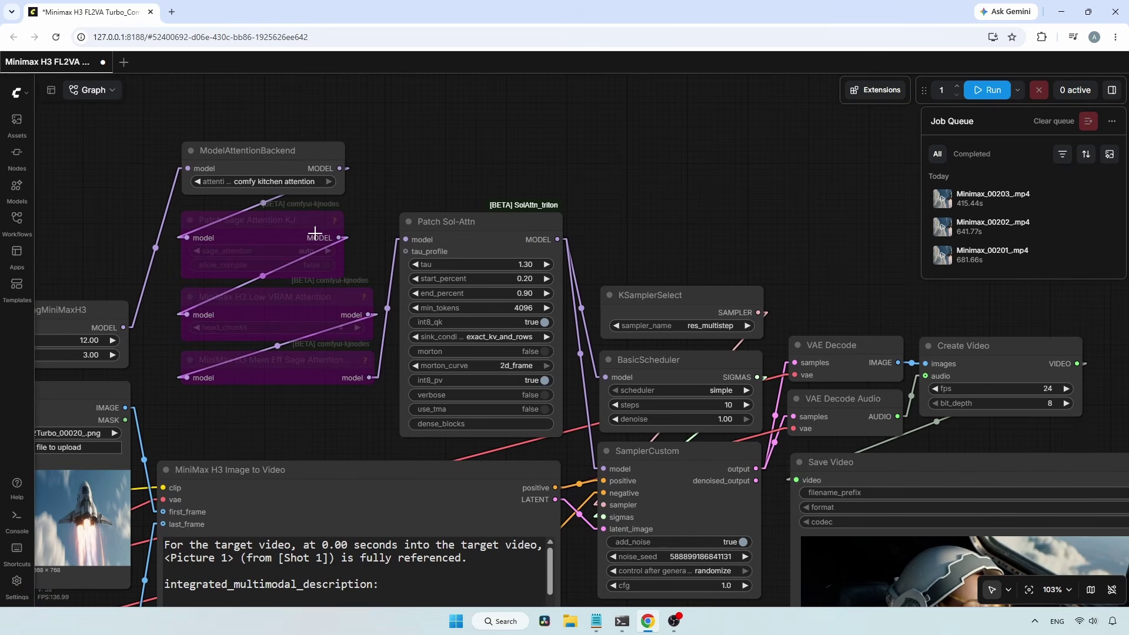
left_click(313, 158)
key("ctrl+b")
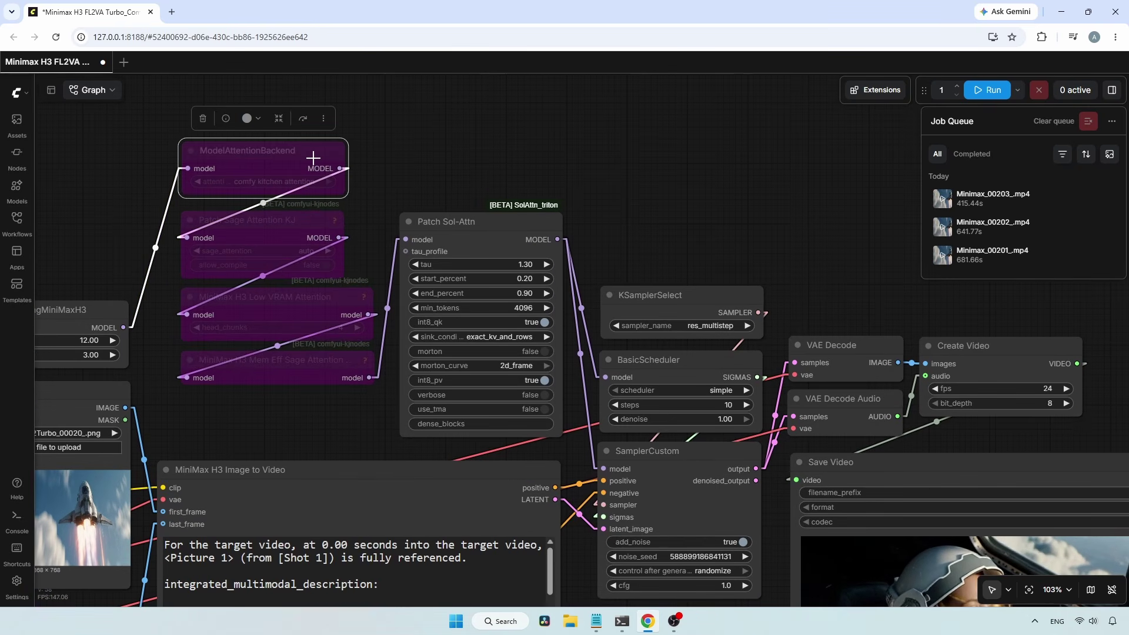
- Enable the bypassed Patch Sage Attention KJ and MiniMax H3 Mem Eff Sage Attention nodes
left_click(293, 236)
key("ctrl+b")
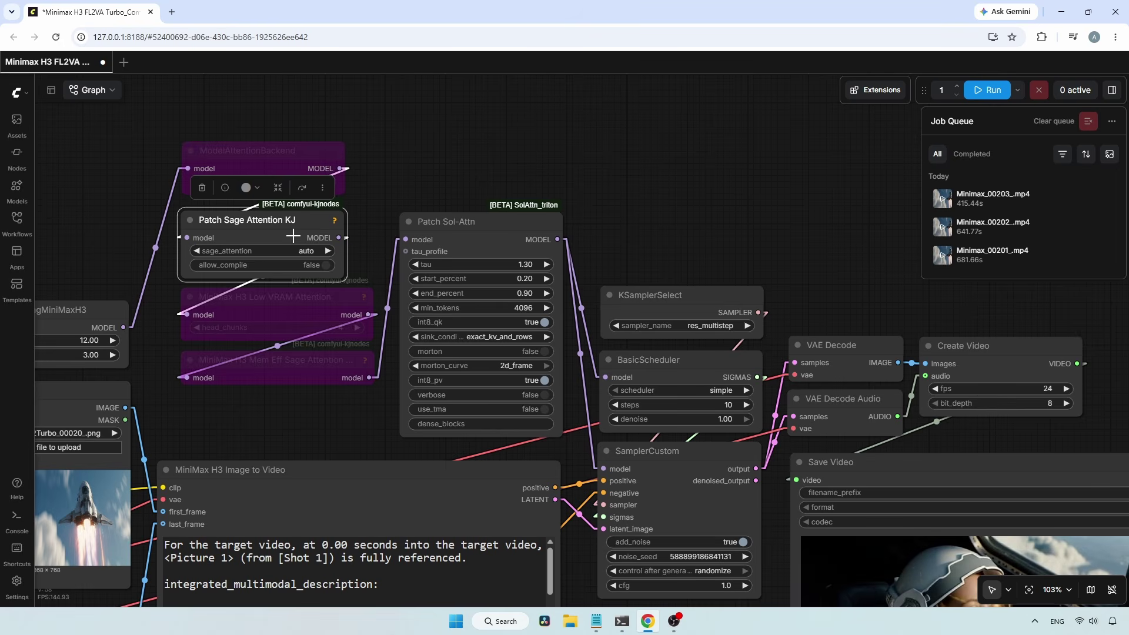
left_click(301, 377)
key("ctrl+b")
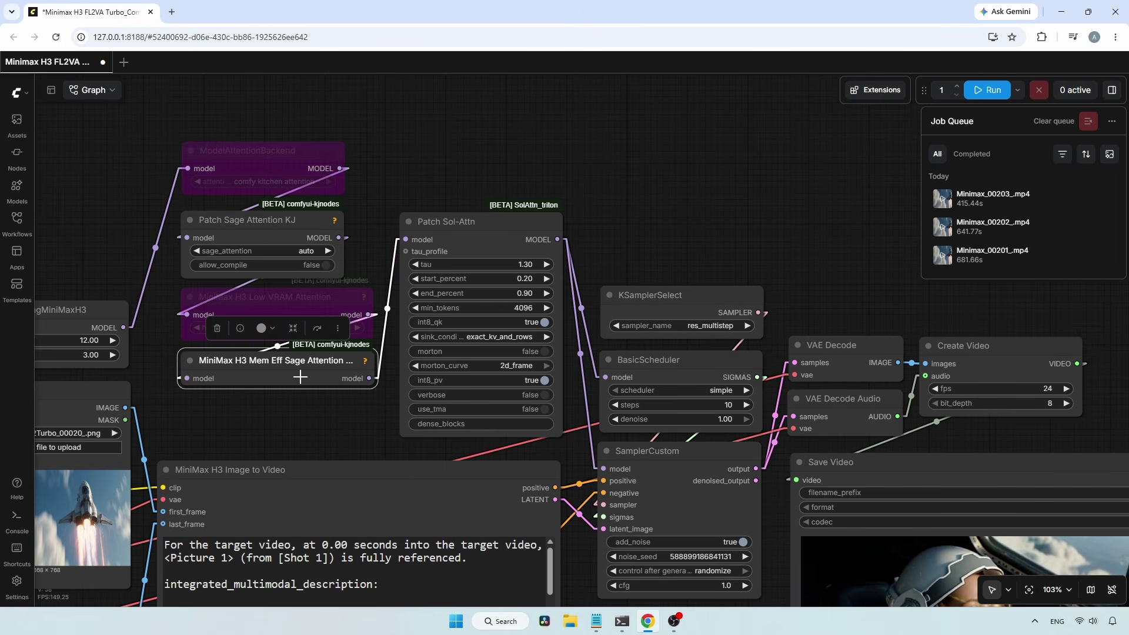
- Examine the generation details of Minimax_00204_.mp4 in the job queue and compare them with Minimax_00203_.mp4
scroll(300, 377, "down", 2)
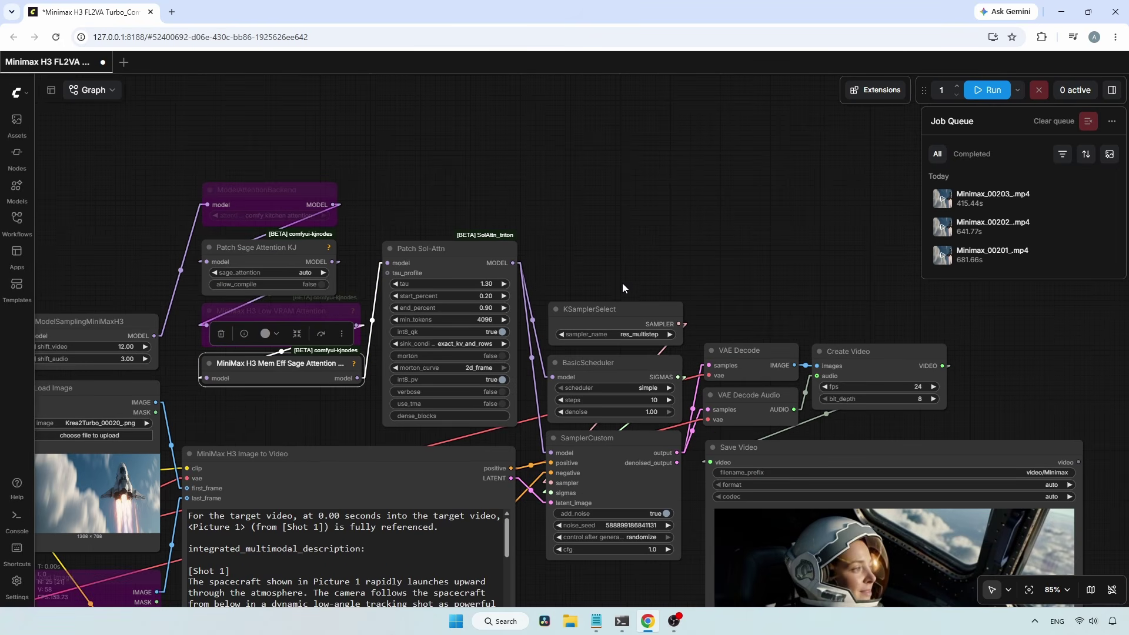
left_click_drag(869, 306, 660, 131)
scroll(661, 132, "up", 1)
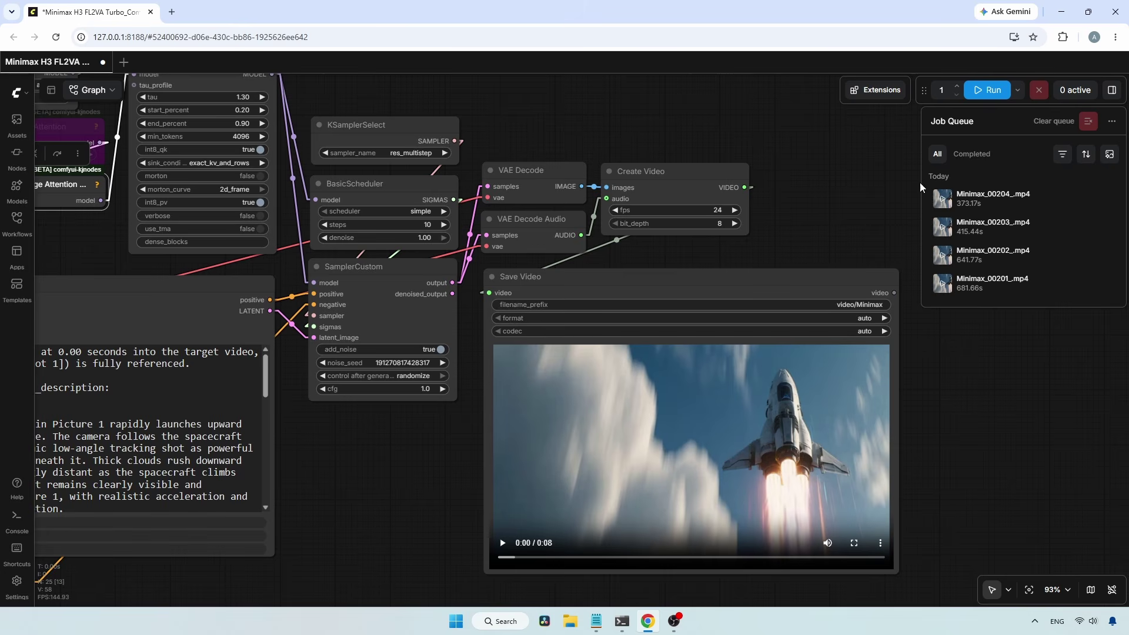
mouse_move(943, 196)
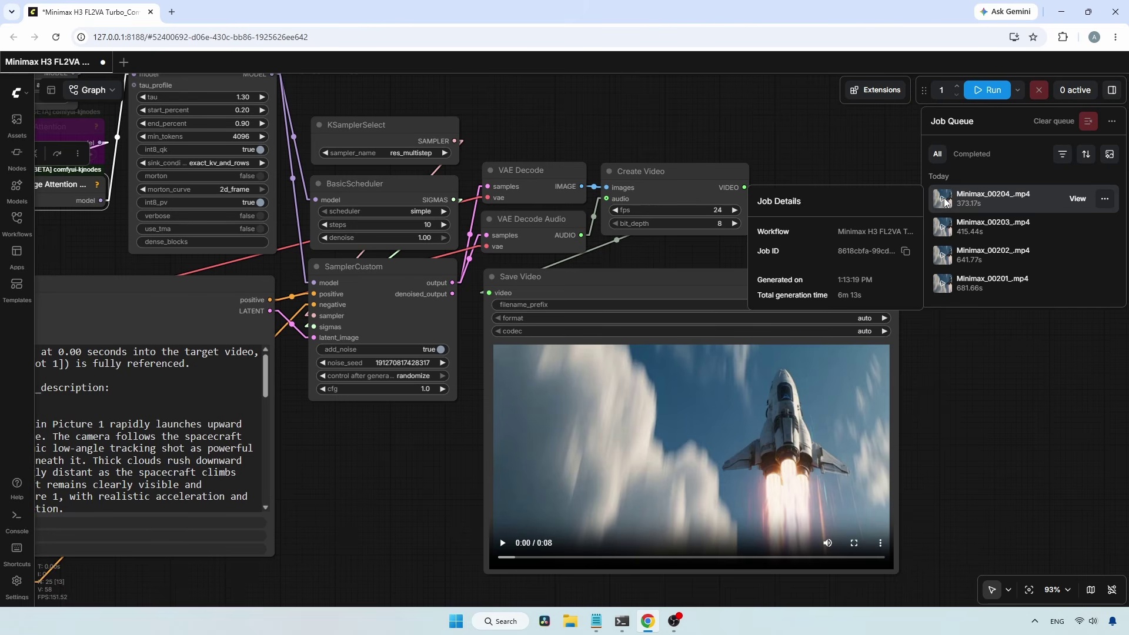
mouse_move(945, 234)
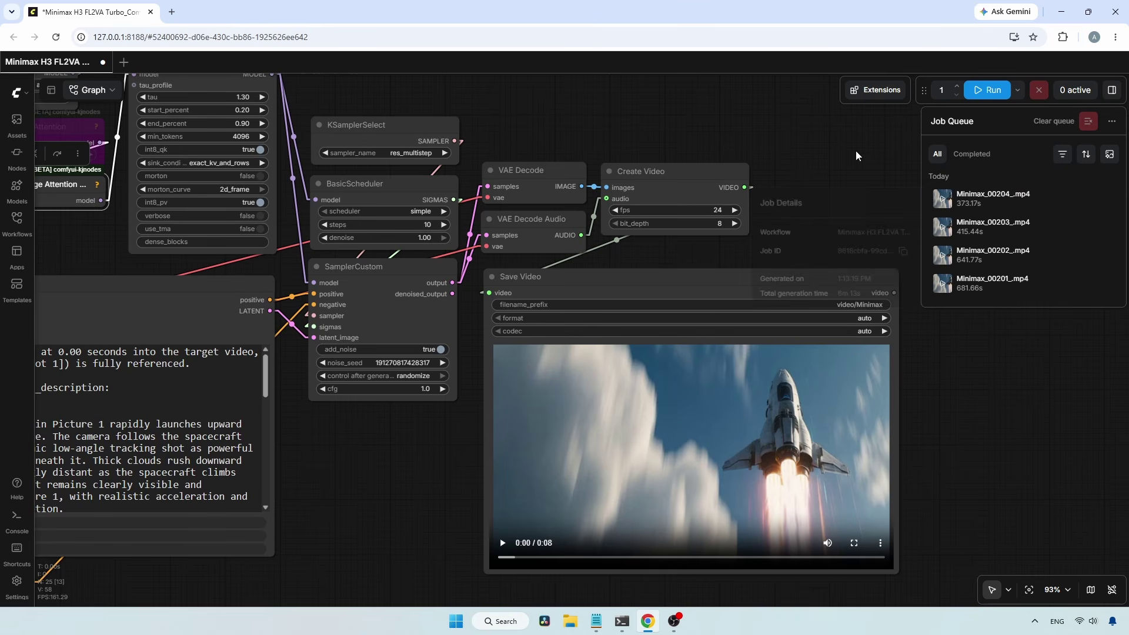
left_click(821, 147)
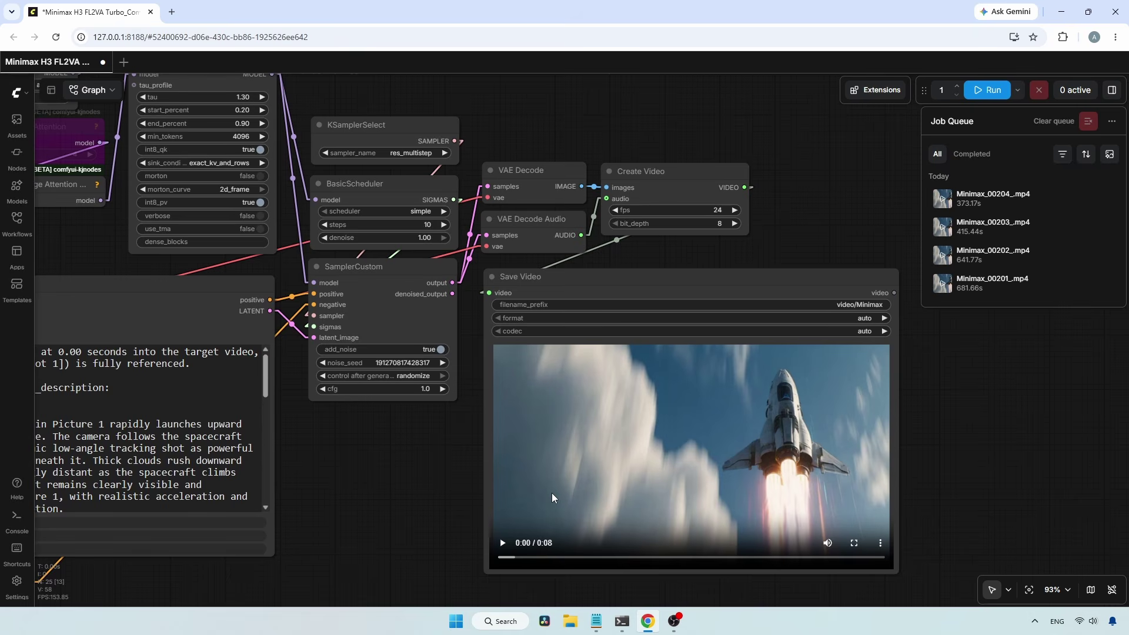
- Play the generated spacecraft video in the Save Video node, stopping it after the astronaut scene
scroll(551, 493, "up", 1)
left_click(500, 546)
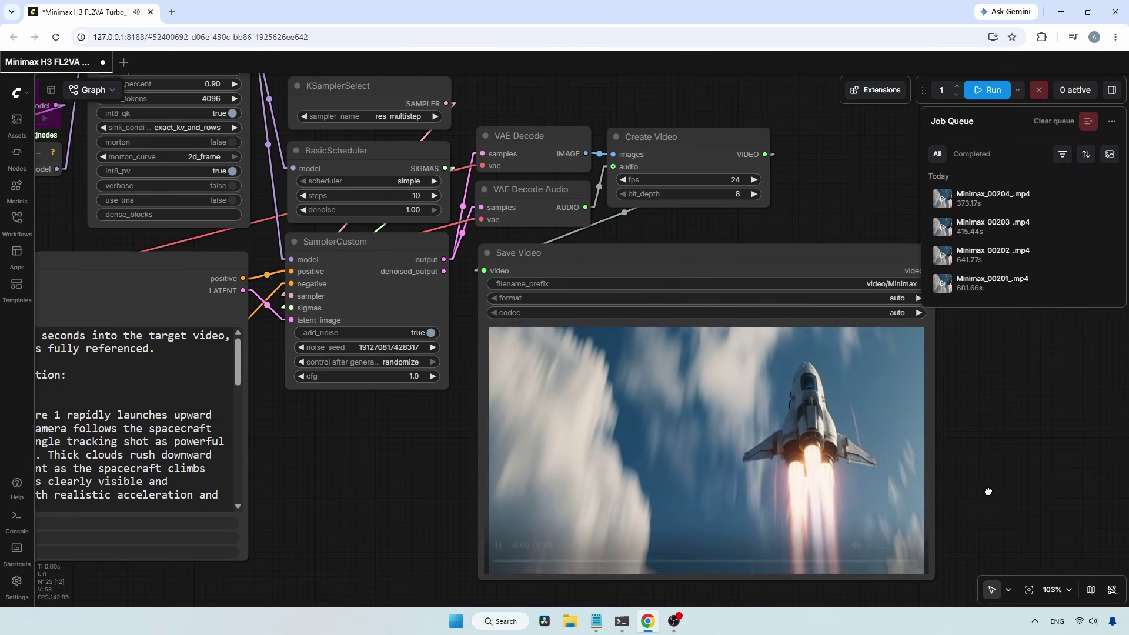
left_click_drag(988, 494, 951, 451)
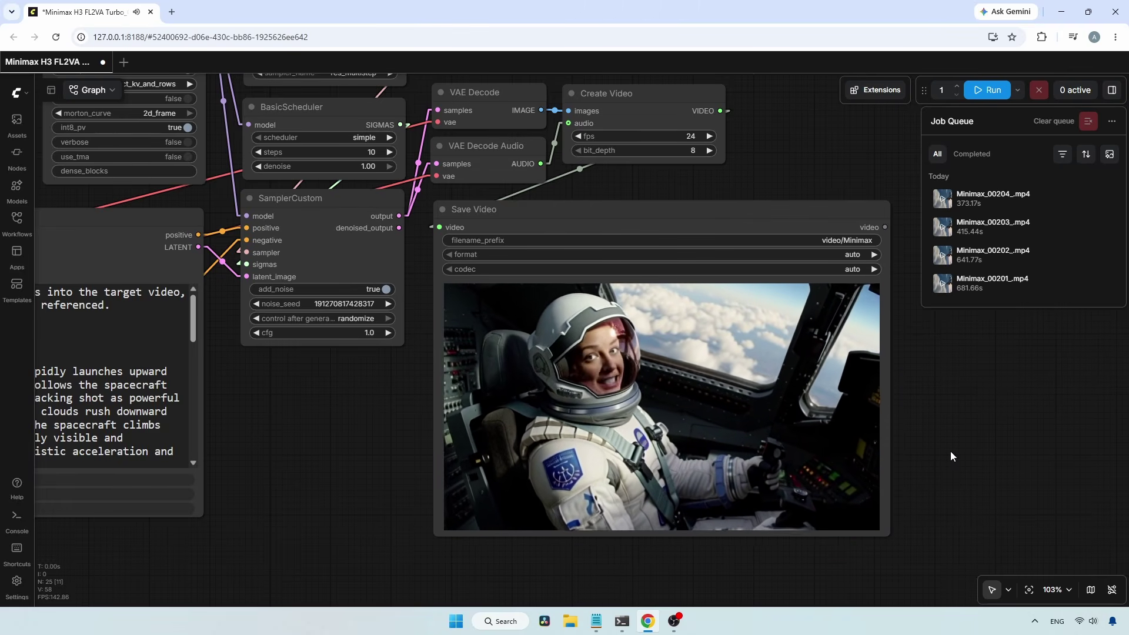
left_click(689, 455)
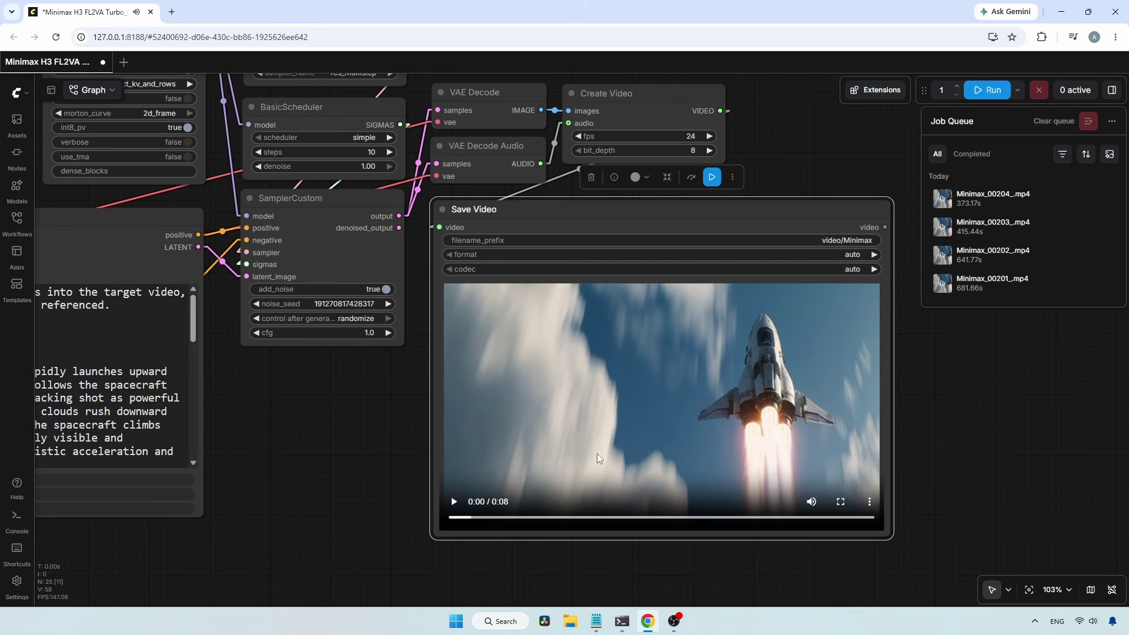
- Bypass the Patch Sage Attention KJ node and enable the ModelAttentionBackend node with comfy kitchen attention
scroll(426, 415, "down", 2)
left_click_drag(371, 416, 557, 525)
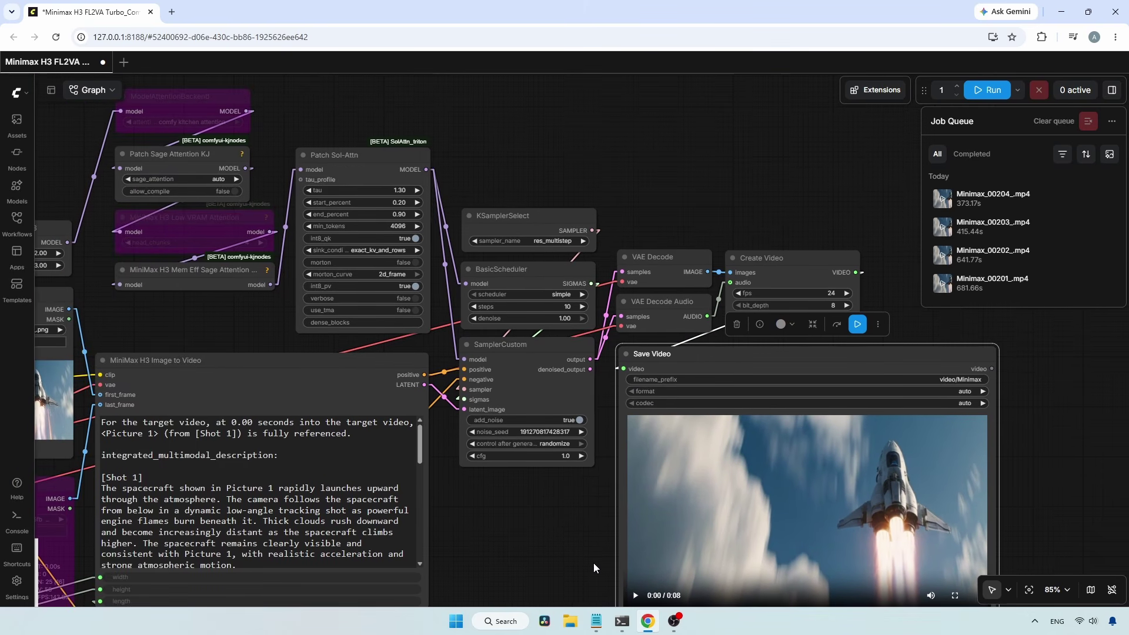
left_click(215, 161)
key("ctrl+b")
left_click(212, 99)
key("ctrl+b")
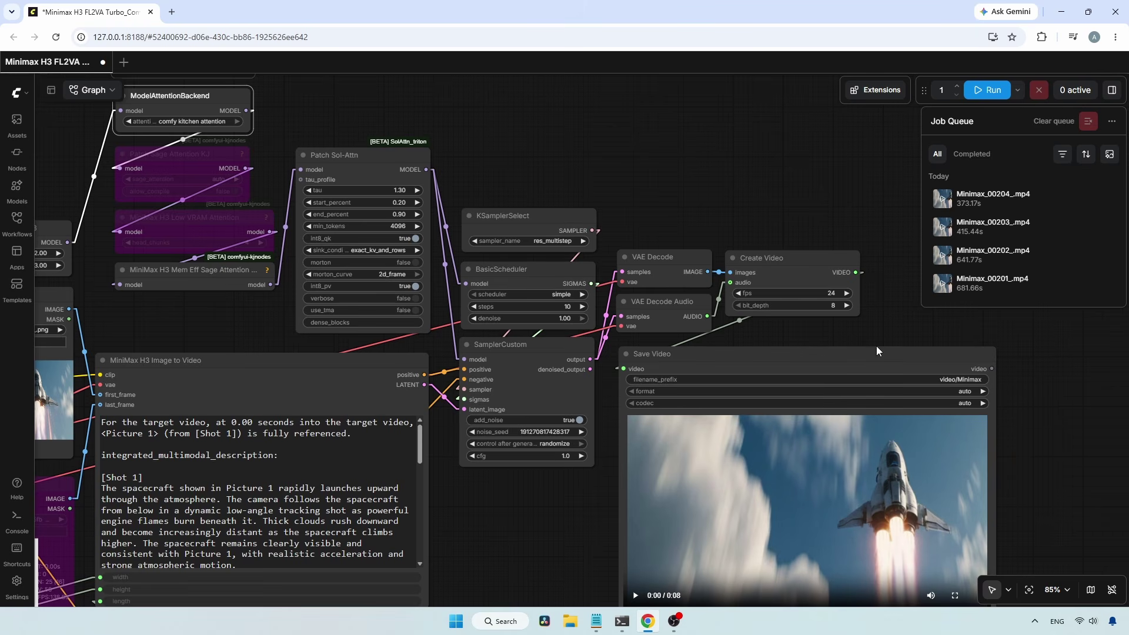
- Run the workflow and compare the generation details of Minimax_00205_.mp4 with those of Minimax_00204_.mp4 in the job queue
left_click_drag(1092, 442, 916, 327)
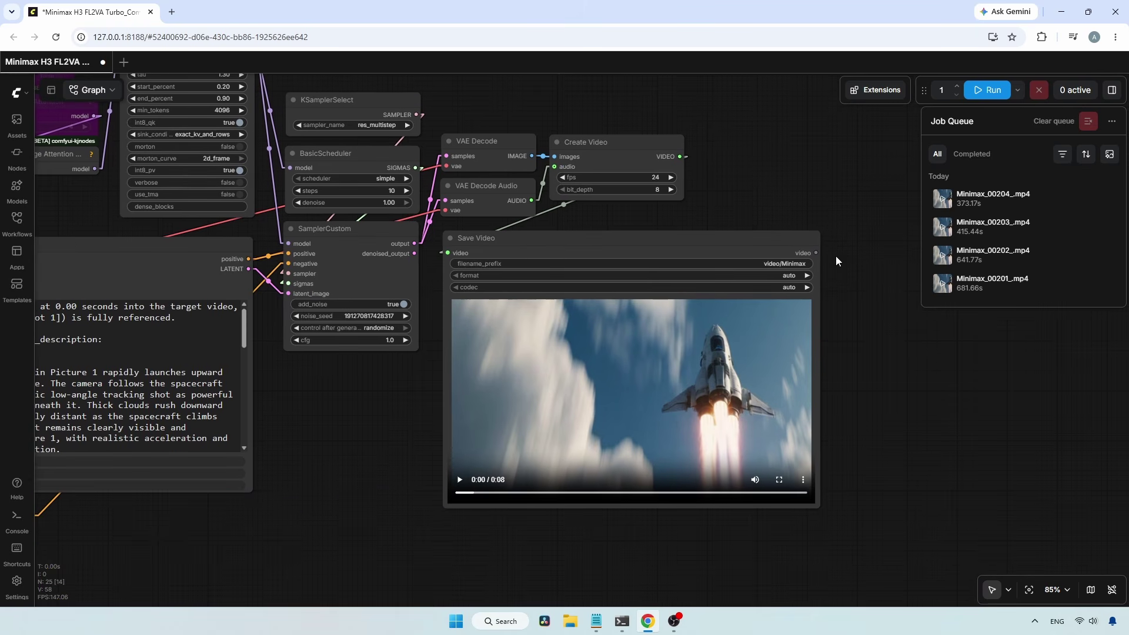
left_click(986, 91)
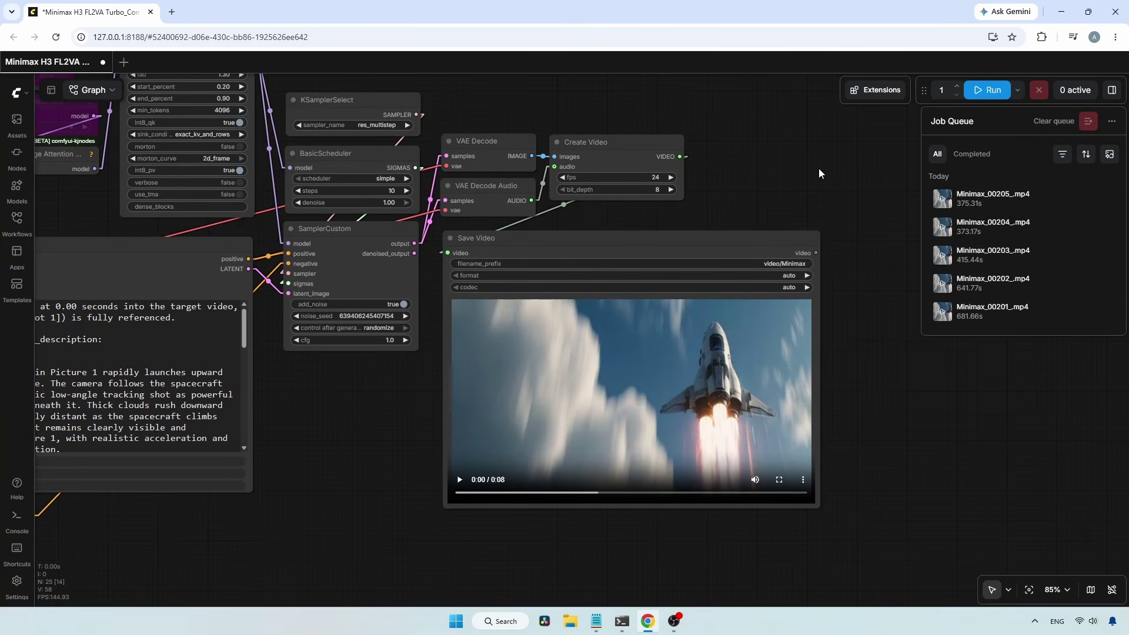
mouse_move(941, 204)
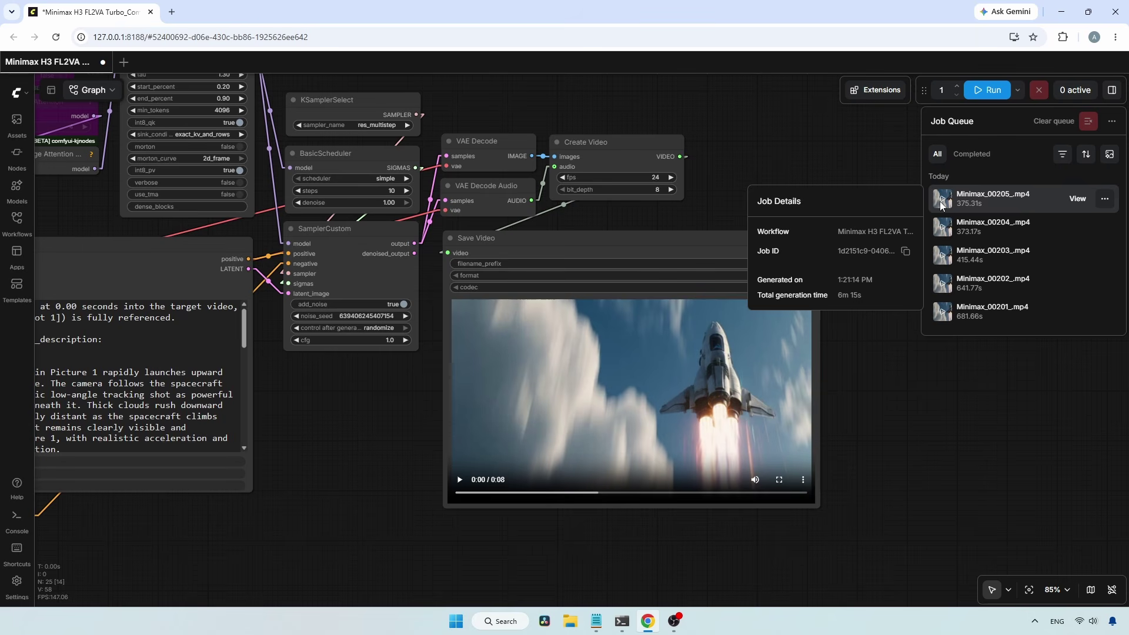
mouse_move(939, 229)
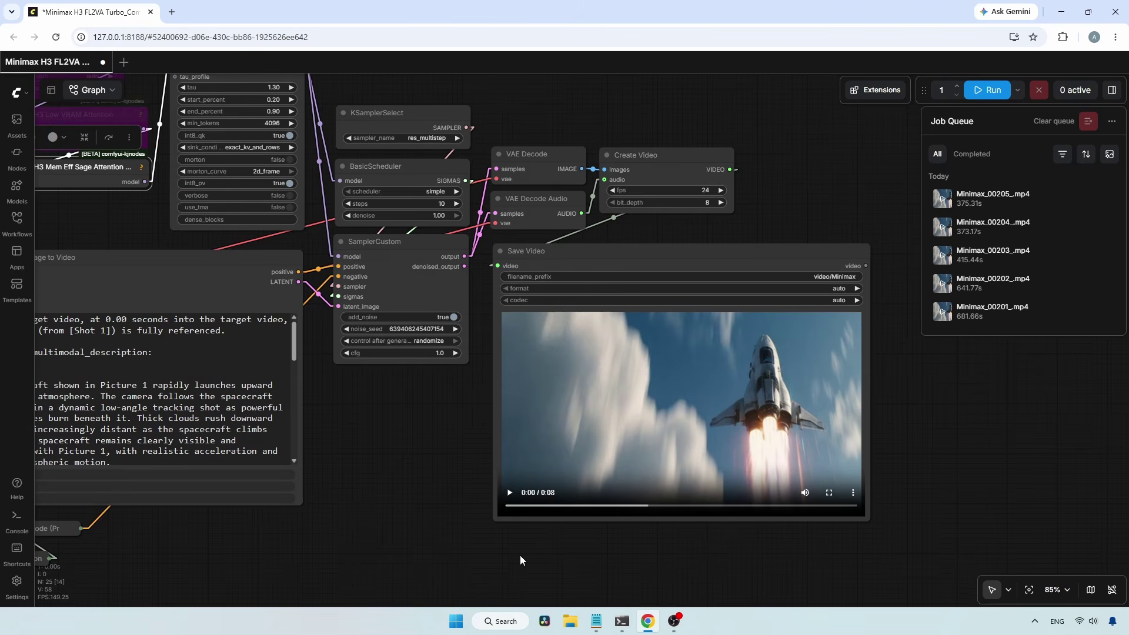
- Play the generated video in the Save Video node and examine the generation details of Minimax_00206_.mp4 in the job queue
left_click_drag(521, 526, 472, 507)
left_click(459, 474)
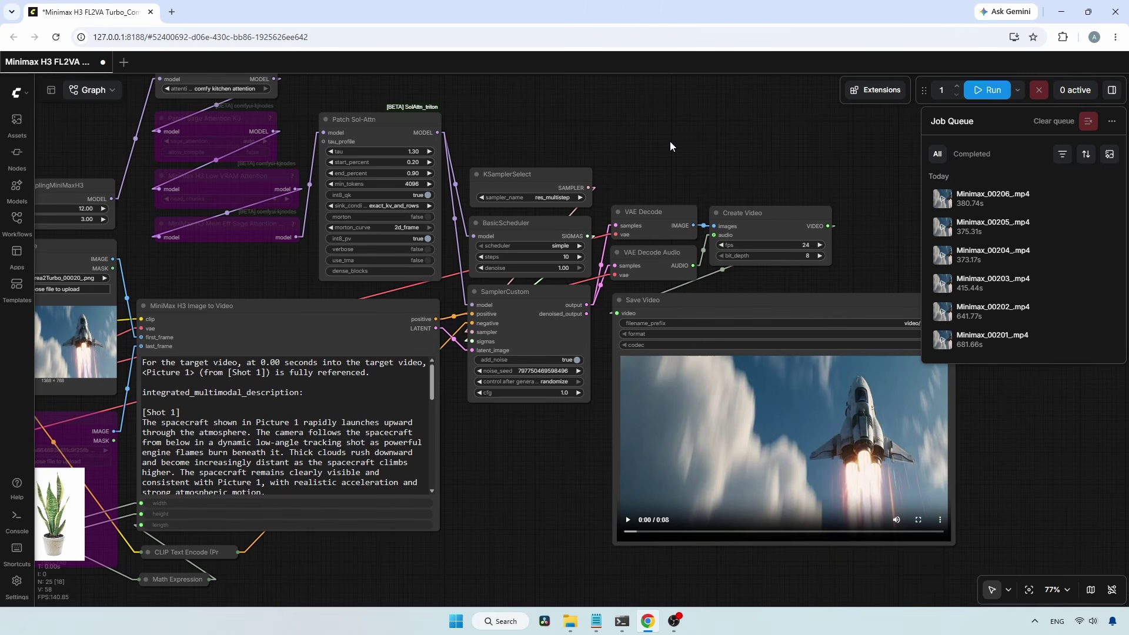
mouse_move(946, 206)
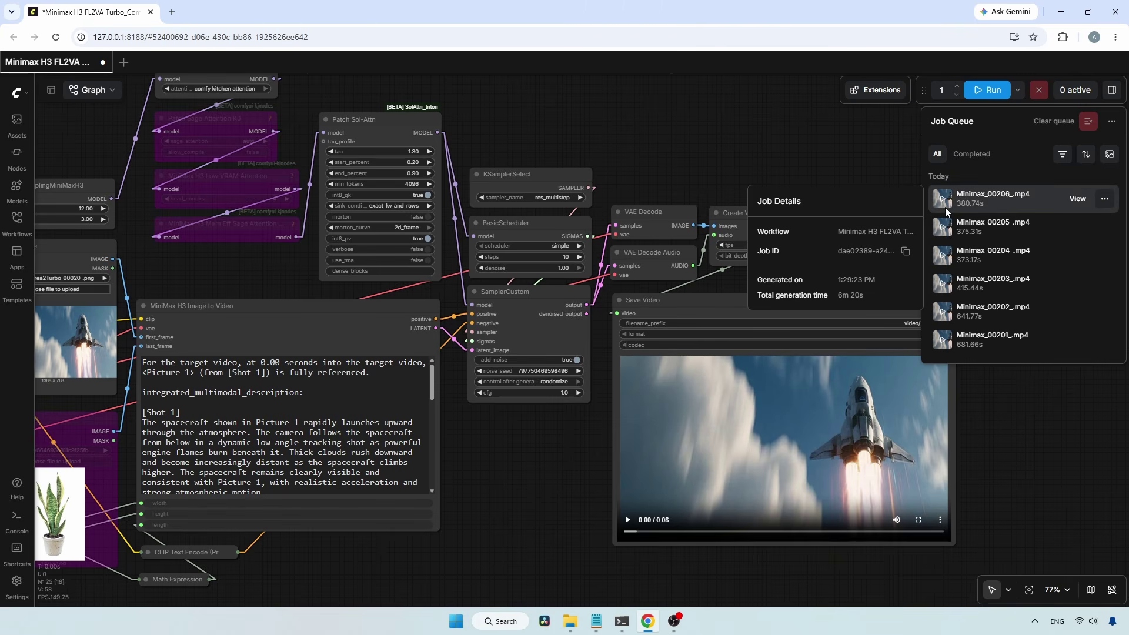